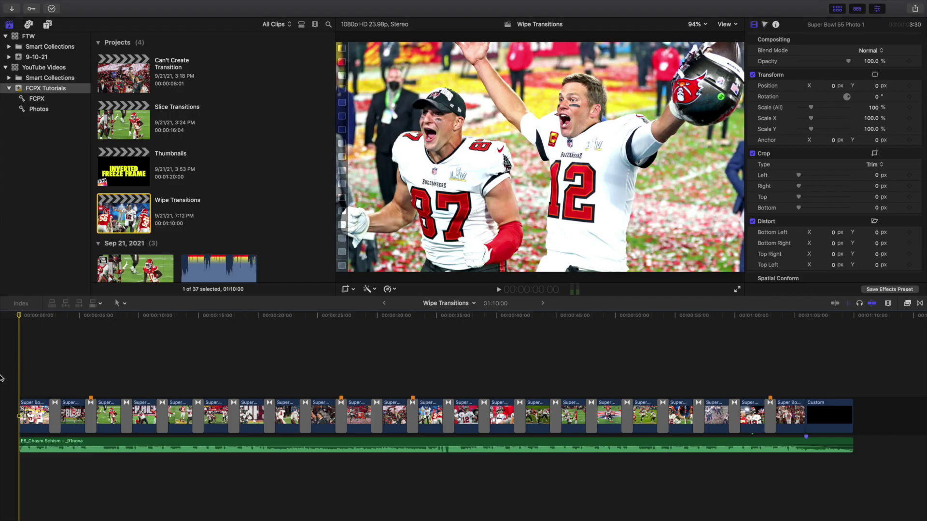
Play the project from its start to preview the wipe transitions between the photos
{"action": "key", "text": "space"}
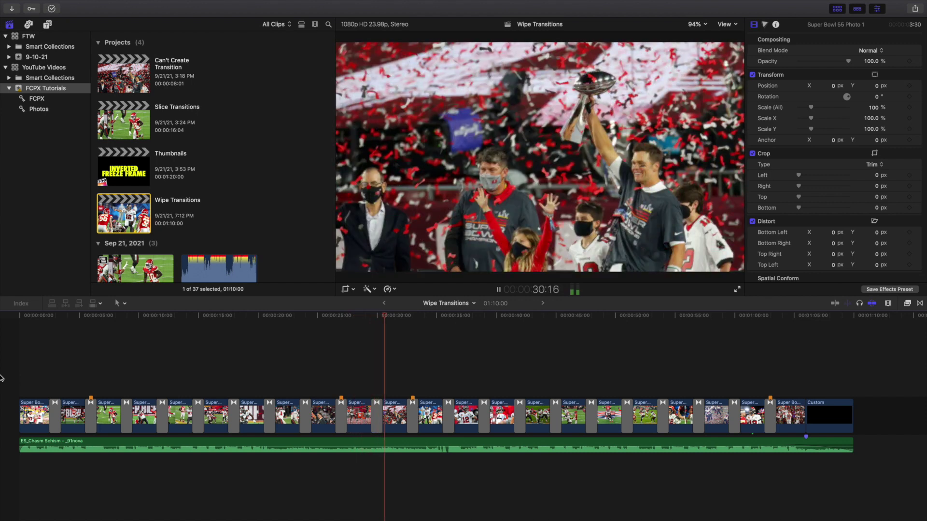
{"action": "key", "text": "space"}
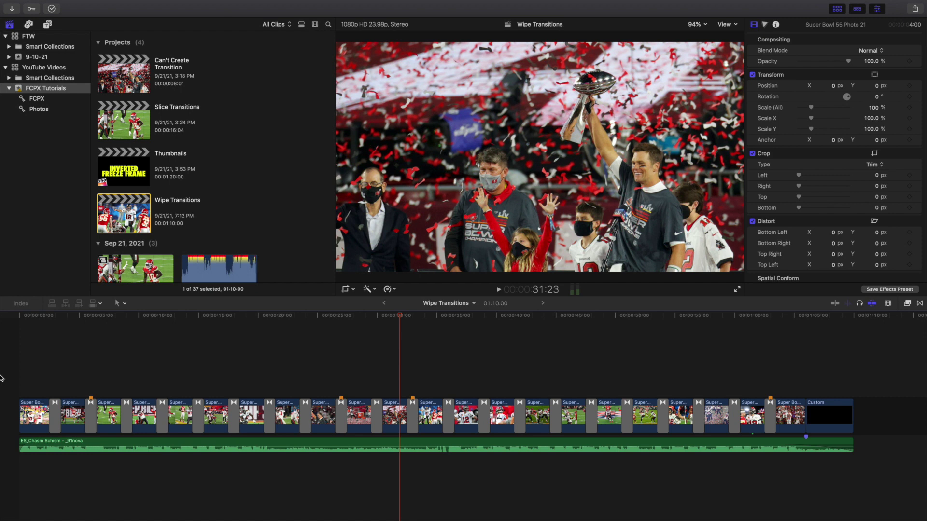
Delete the first transition in the project, between Super Bowl 55 Photo 1 and Super Bowl 55 Photo 6
{"action": "key", "text": "Home"}
{"action": "key", "text": "super+equal"}
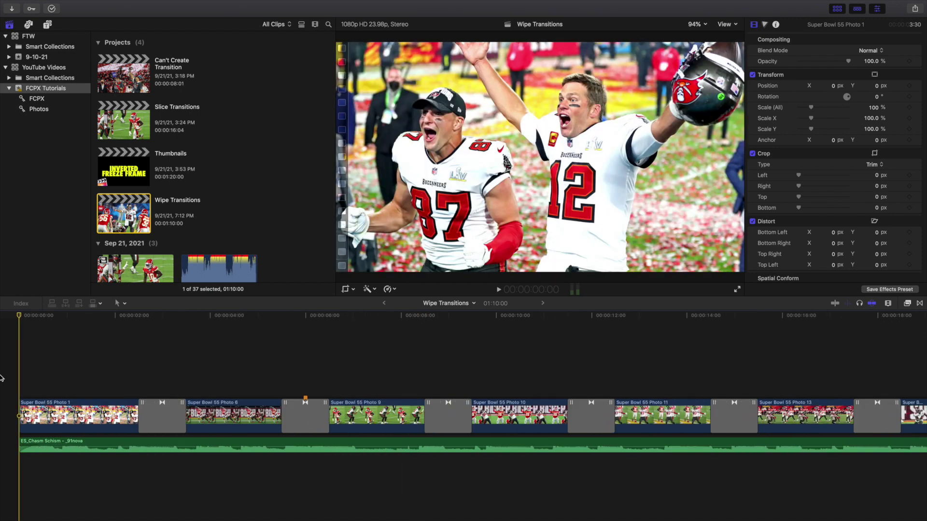
{"action": "left_click", "coordinate": [164, 418]}
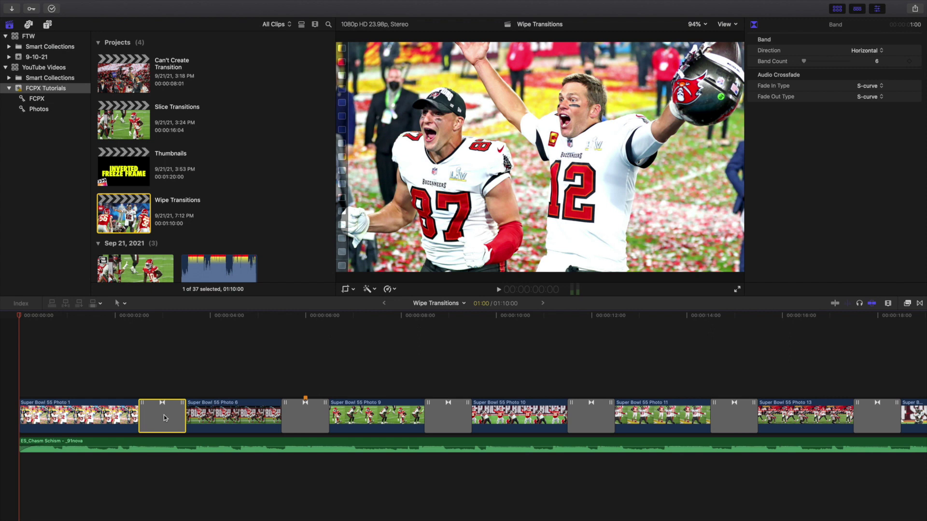
{"action": "key", "text": "Delete"}
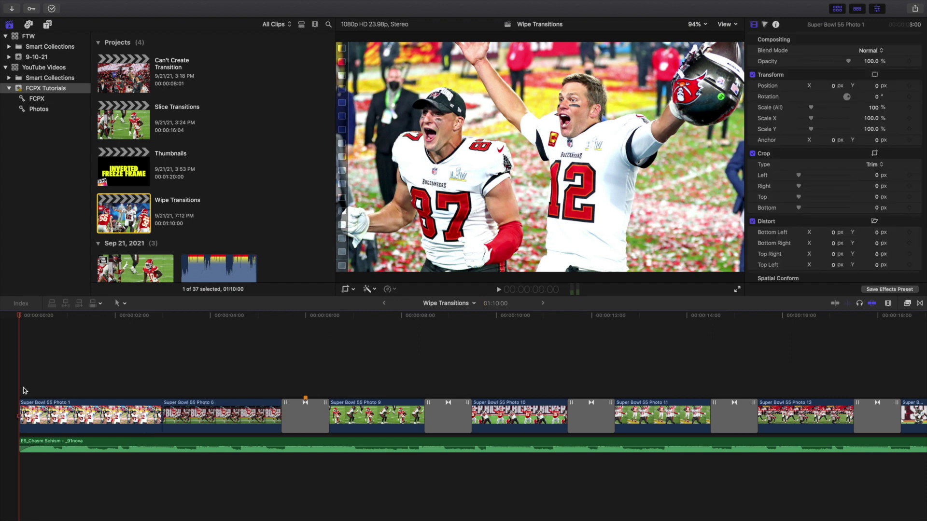
Play across the plain cut between Super Bowl 55 Photo 1 and Photo 6, and return the playhead to 1:00
{"action": "key", "text": "space"}
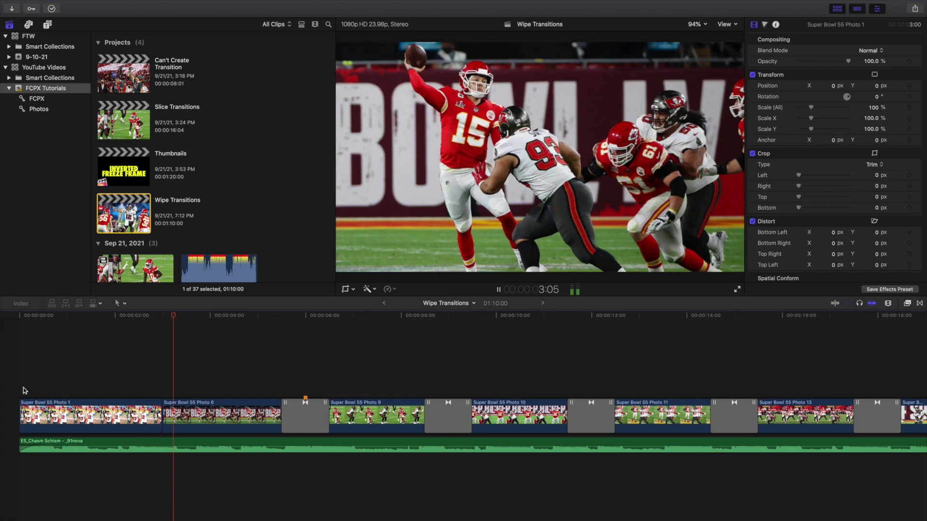
{"action": "key", "text": "space"}
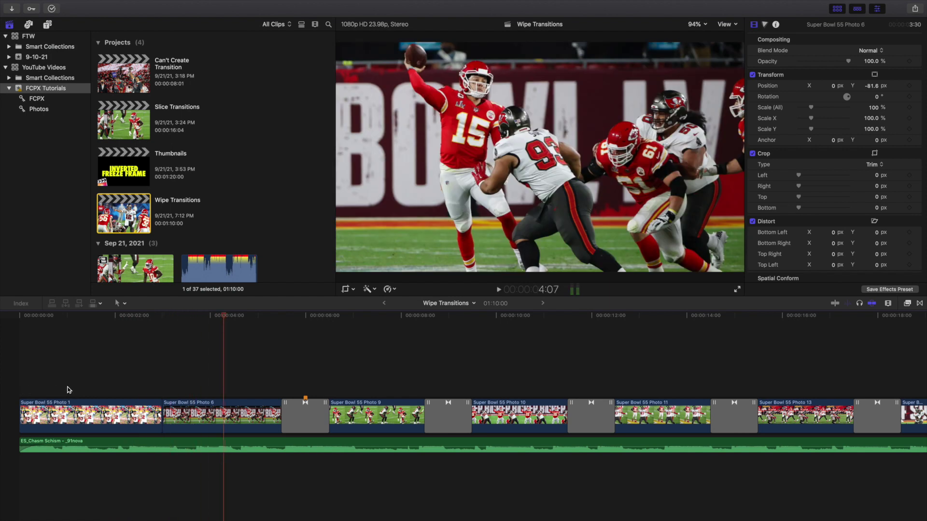
{"action": "left_click", "coordinate": [67, 389]}
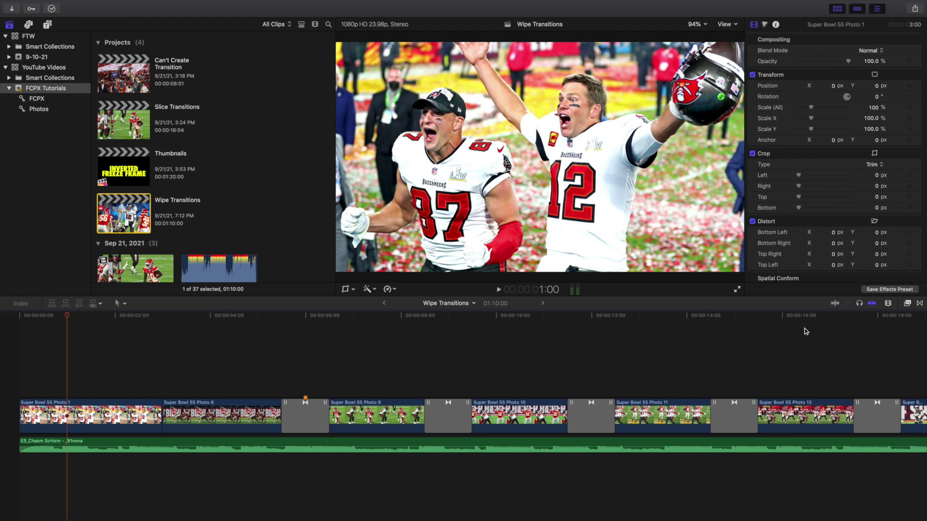
Add the Band transition from the Wipes category to the cut between Super Bowl 55 Photo 1 and Photo 6
{"action": "left_click", "coordinate": [920, 303]}
{"action": "scroll", "coordinate": [737, 374], "scroll_direction": "down", "scroll_amount": 5}
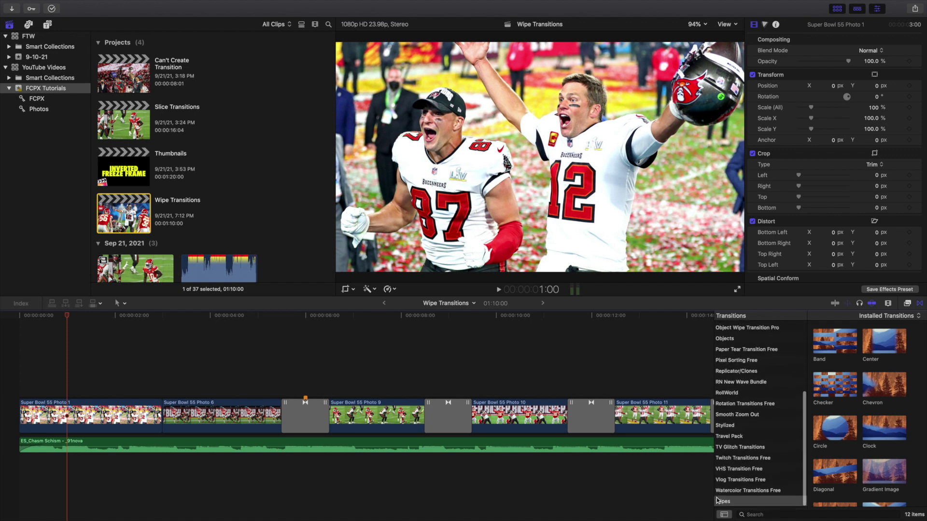
{"action": "left_click", "coordinate": [723, 503]}
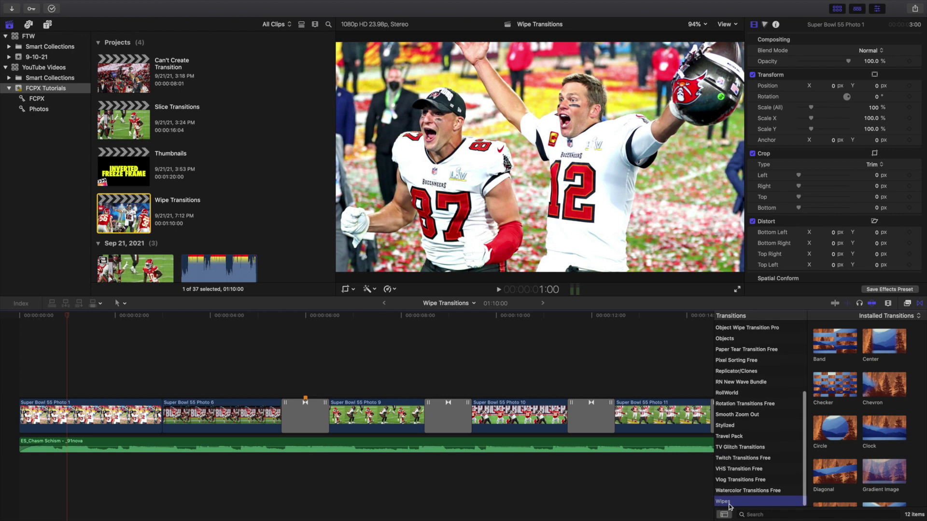
{"action": "scroll", "coordinate": [853, 498], "scroll_direction": "down", "scroll_amount": 3}
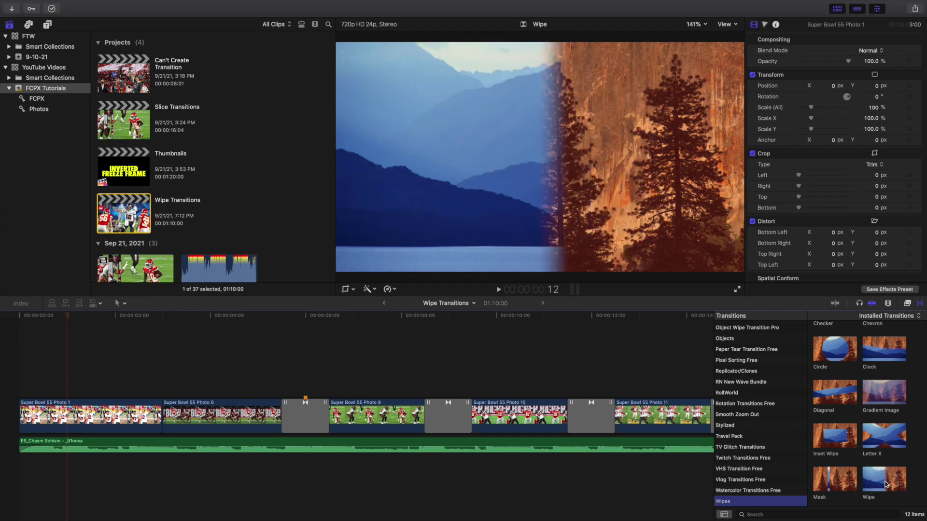
{"action": "scroll", "coordinate": [885, 482], "scroll_direction": "up", "scroll_amount": 2}
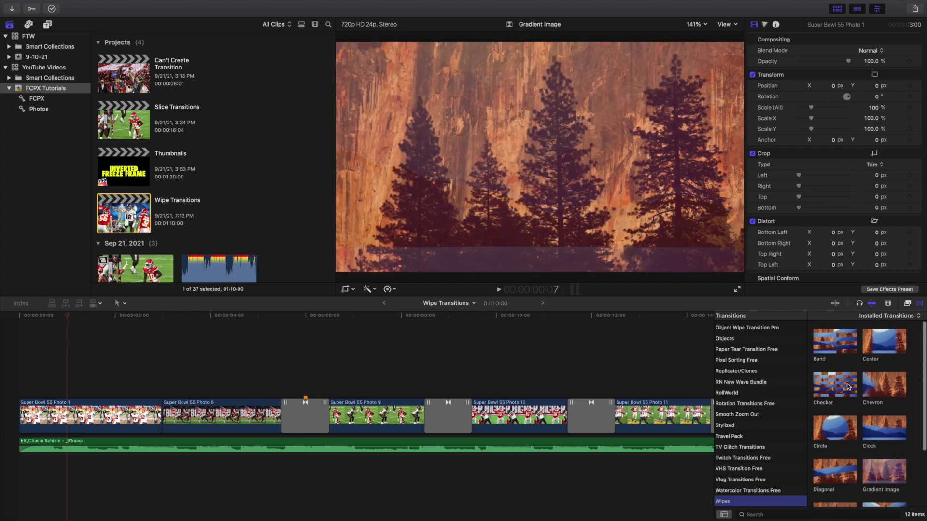
{"action": "left_click", "coordinate": [836, 340]}
{"action": "left_click_drag", "start_coordinate": [836, 344], "coordinate": [155, 413]}
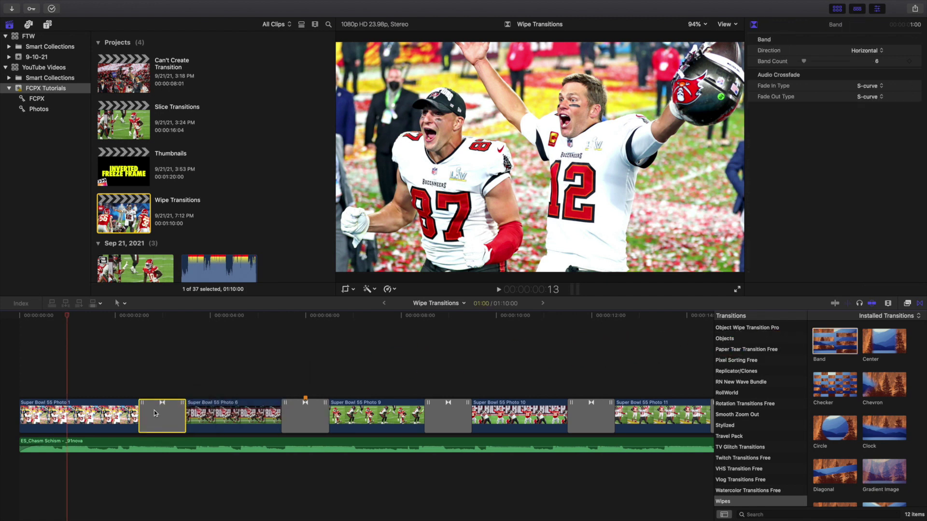
Play the Band transition between the first two photos, starting from 1:12
{"action": "left_click", "coordinate": [91, 392]}
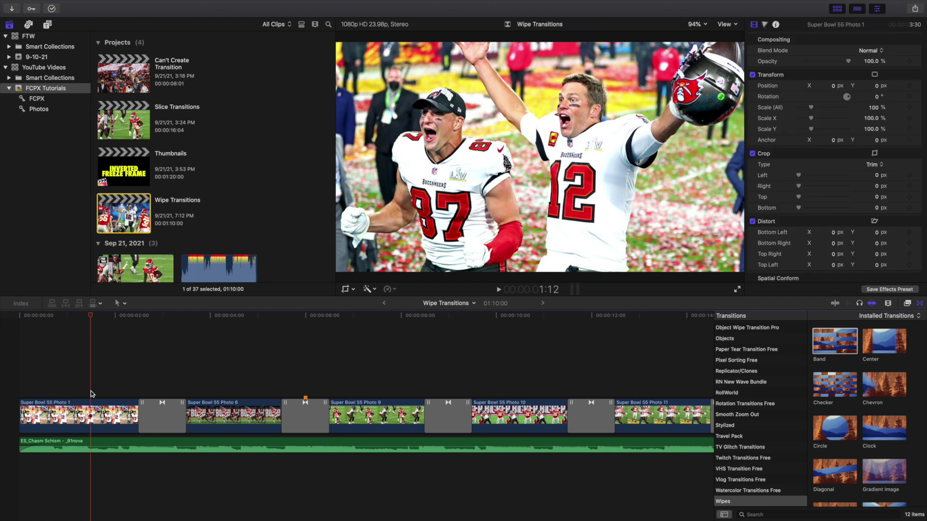
{"action": "key", "text": "space"}
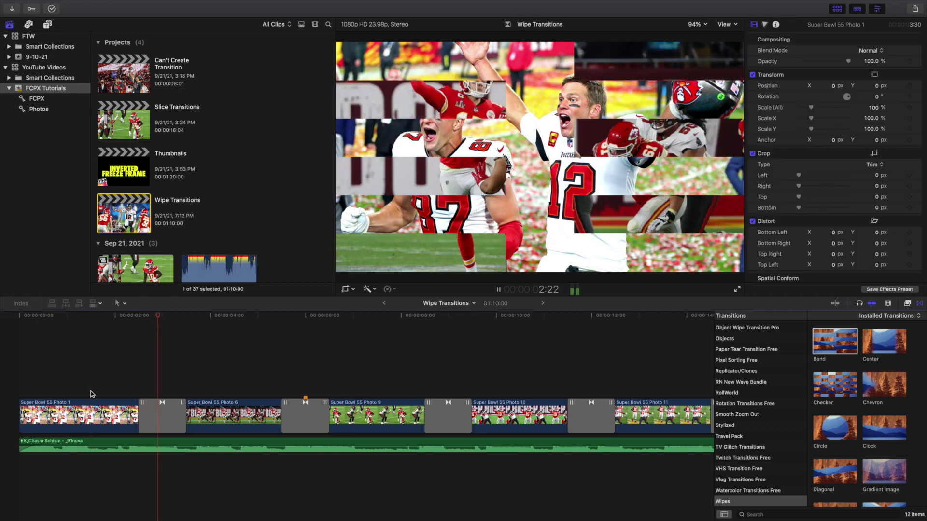
{"action": "key", "text": "space"}
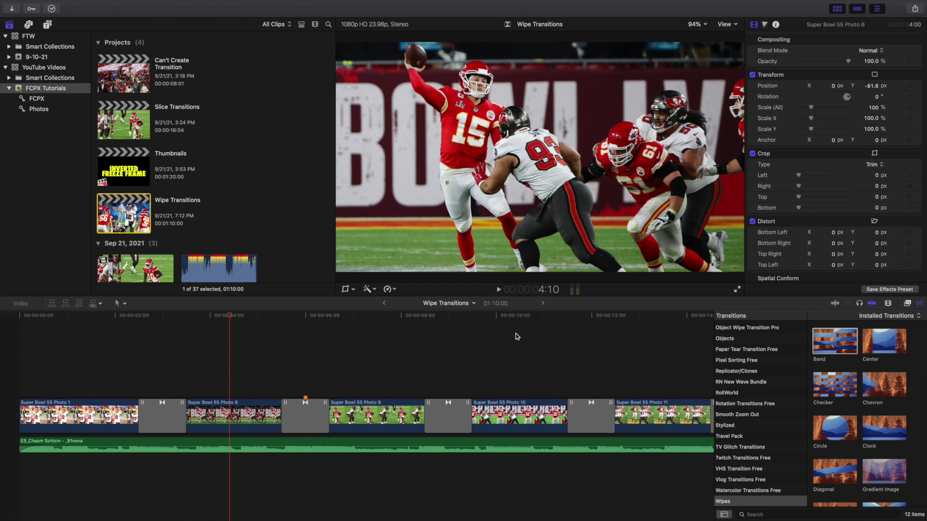
Hide the transitions browser and show the horizon overlay in the viewer with the playhead at 6:00
{"action": "key", "text": "ctrl+super+5"}
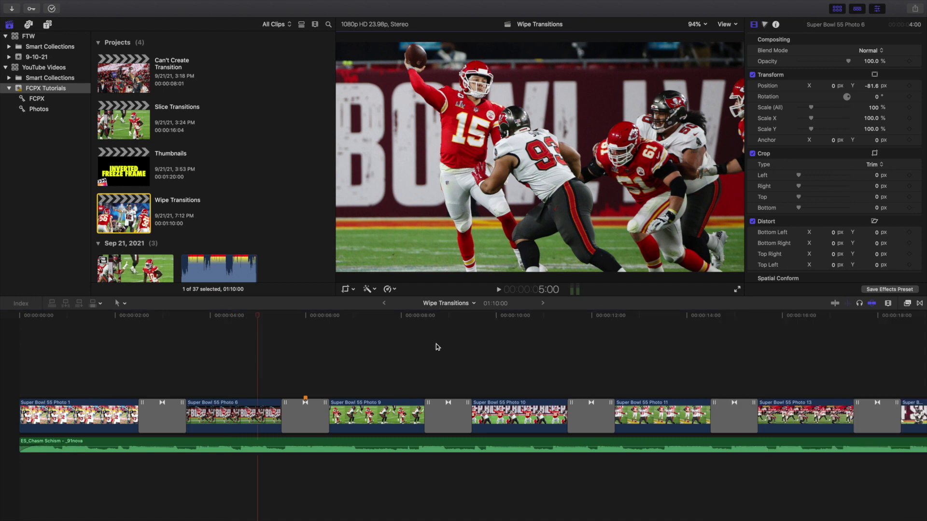
{"action": "left_click", "coordinate": [304, 372]}
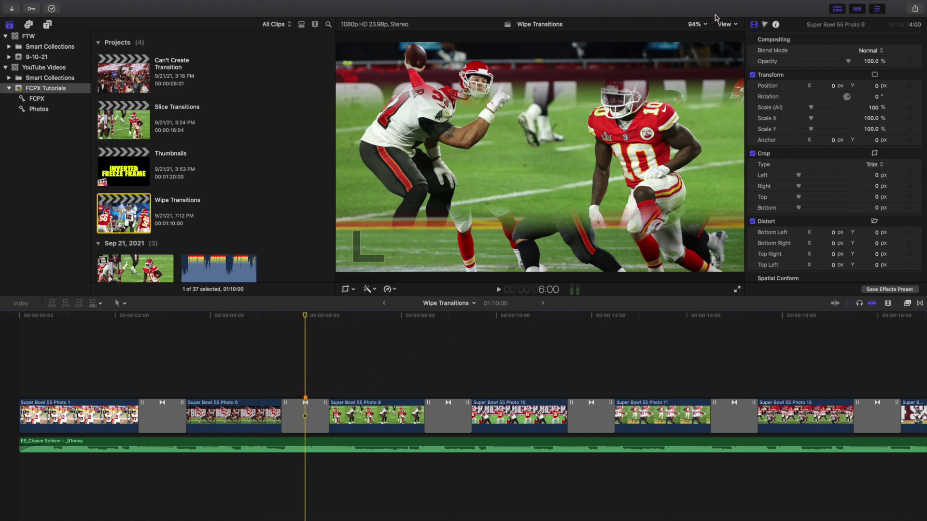
{"action": "left_click", "coordinate": [725, 25]}
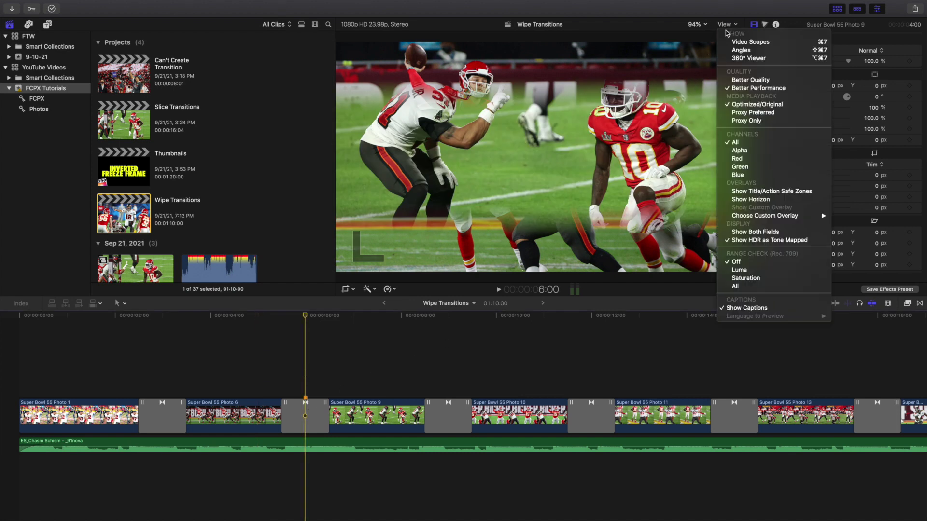
{"action": "left_click", "coordinate": [746, 198]}
Rotate the direction of the Center transition between Photo 6 and Photo 9 so it opens horizontally, and play it
{"action": "left_click", "coordinate": [298, 419]}
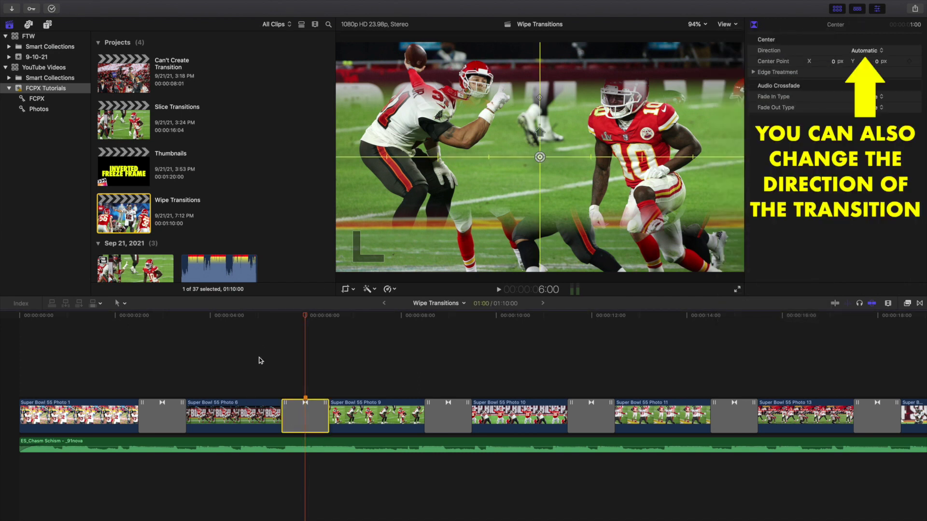
{"action": "left_click_drag", "start_coordinate": [542, 133], "coordinate": [565, 156]}
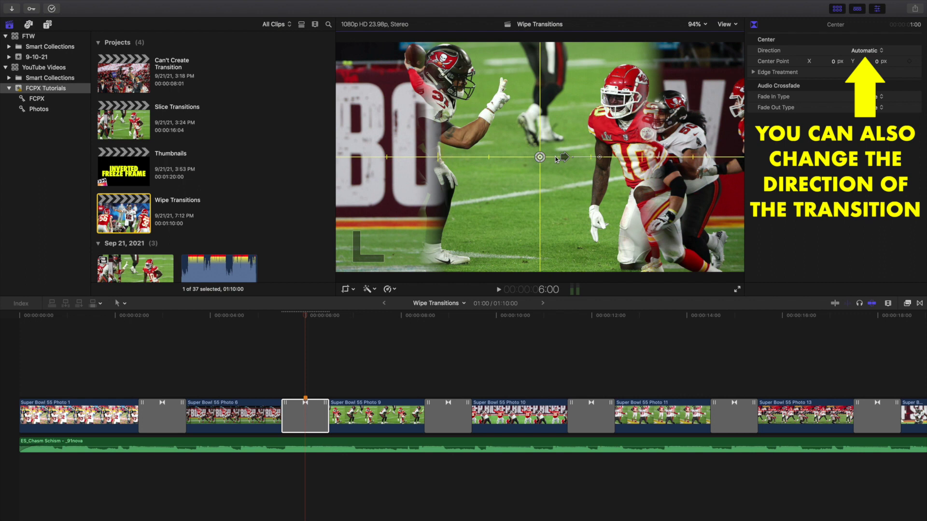
{"action": "left_click", "coordinate": [234, 386]}
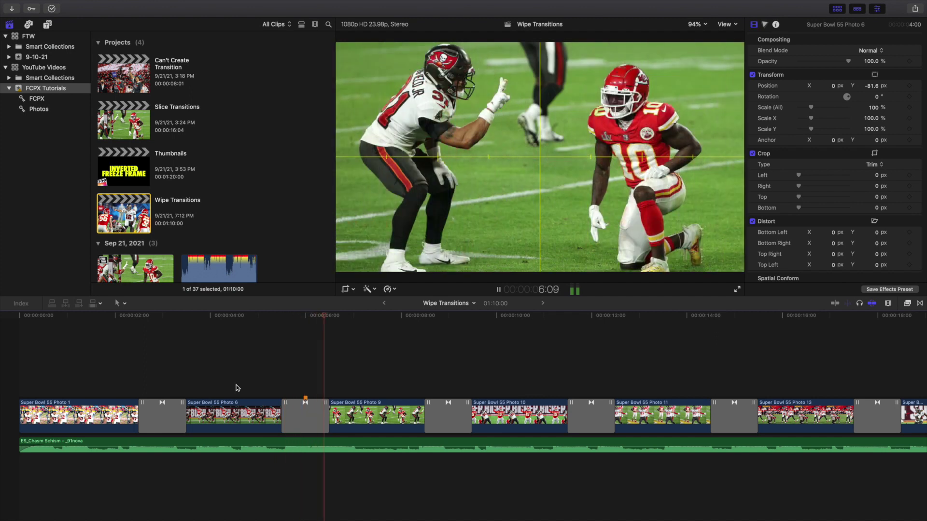
Rotate the direction of the Center transition between Photo 6 and Photo 9 back so it opens vertically
{"action": "left_click", "coordinate": [306, 409]}
{"action": "left_click", "coordinate": [308, 409]}
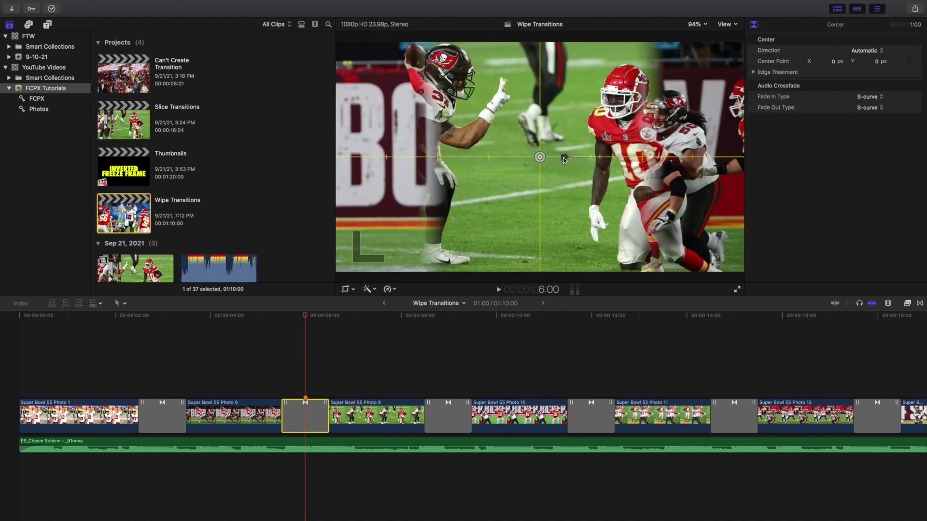
{"action": "left_click_drag", "start_coordinate": [564, 159], "coordinate": [539, 131]}
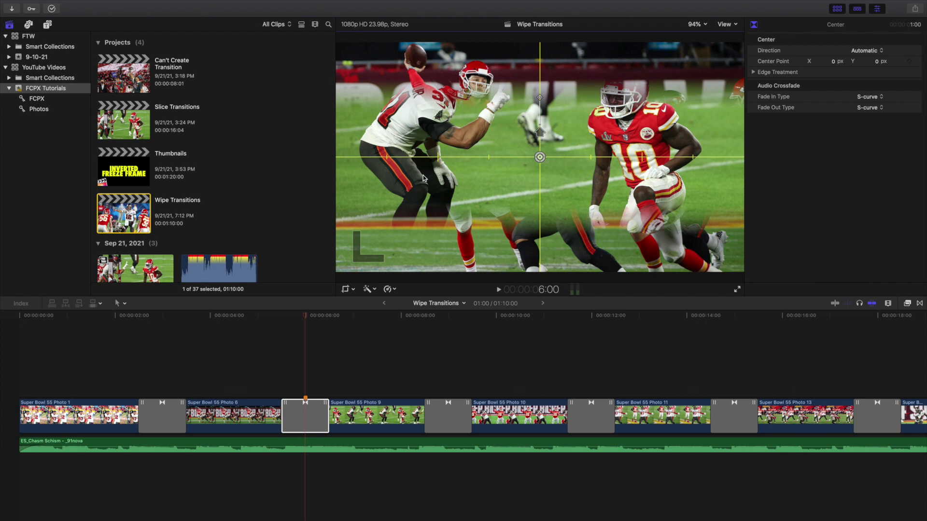
Play the vertically opening Center transition between Photo 6 and Photo 9, starting before it
{"action": "left_click", "coordinate": [239, 369]}
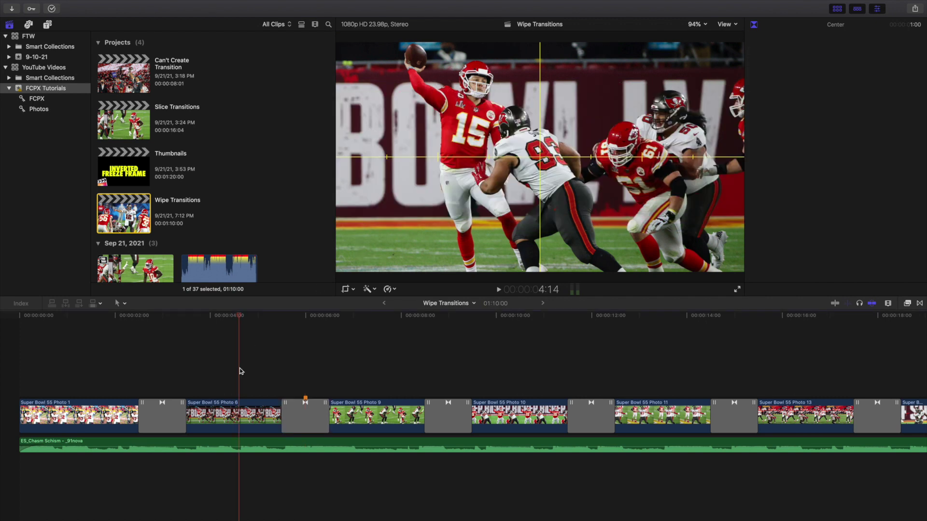
{"action": "key", "text": "space"}
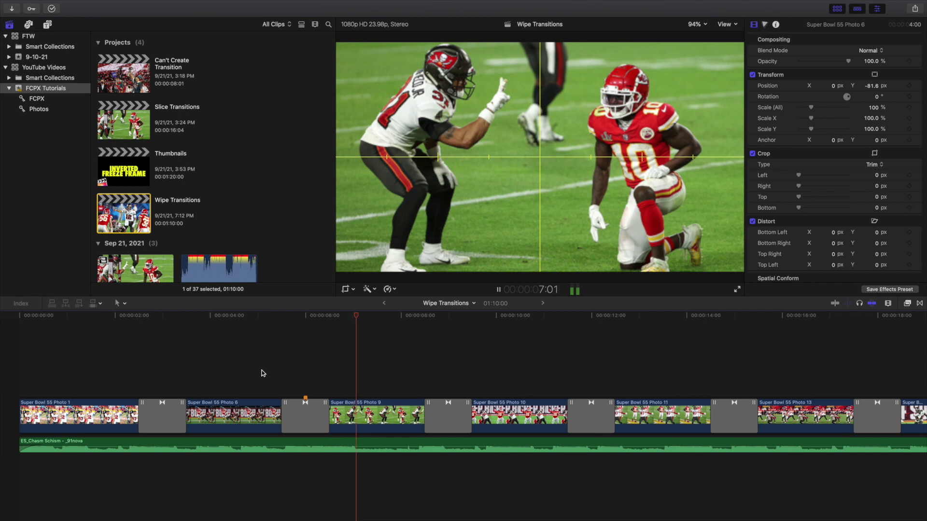
{"action": "left_click", "coordinate": [262, 371]}
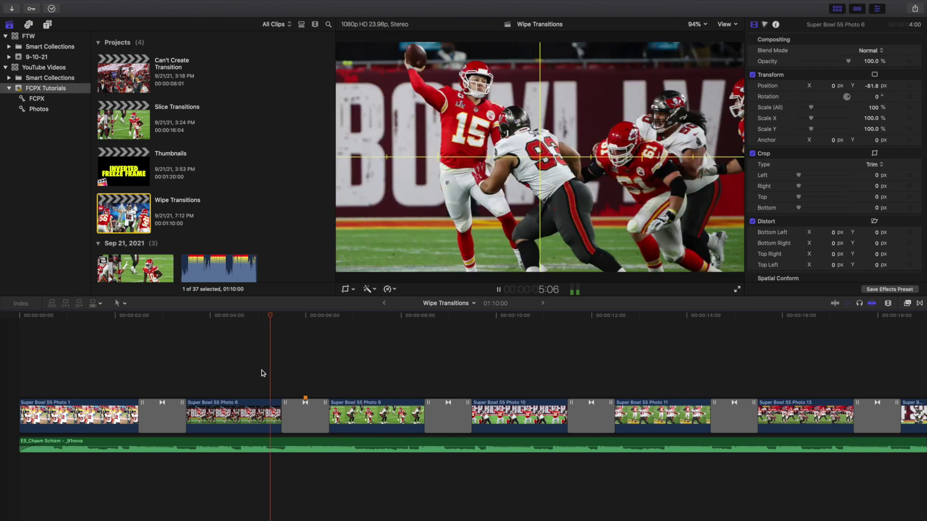
{"action": "key", "text": "space"}
Locate the transition between Super Bowl 55 Photo 2 and Photo 23 at 1:03:00 and play around it
{"action": "key", "text": "shift+z"}
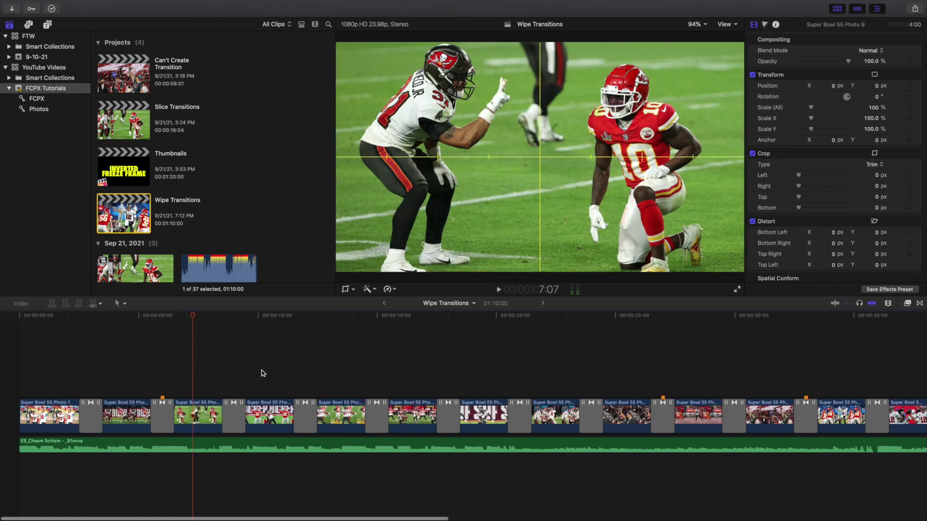
{"action": "left_click", "coordinate": [395, 383]}
{"action": "key", "text": "super+equal"}
{"action": "key", "text": "super+equal"}
{"action": "key", "text": "super+equal"}
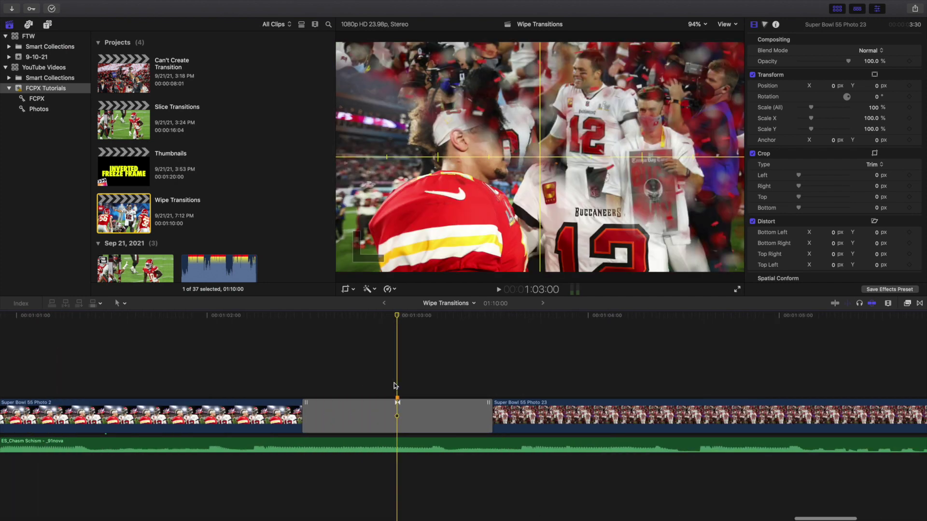
{"action": "scroll", "coordinate": [394, 385], "scroll_direction": "left", "scroll_amount": 2}
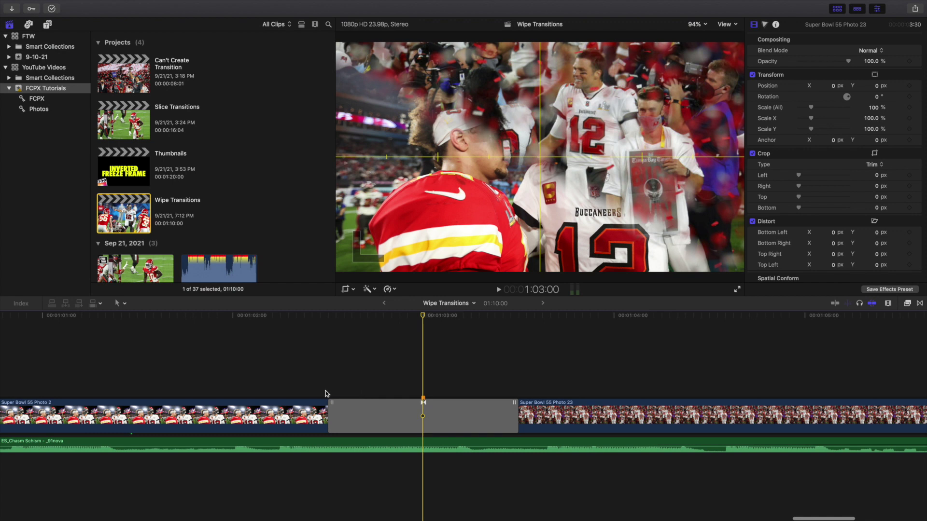
{"action": "key", "text": "shift+slash"}
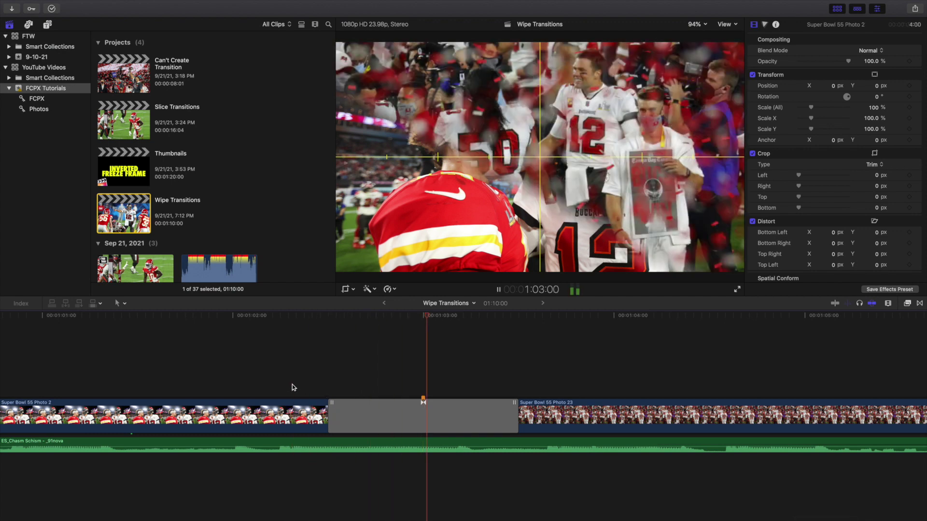
{"action": "key", "text": "space"}
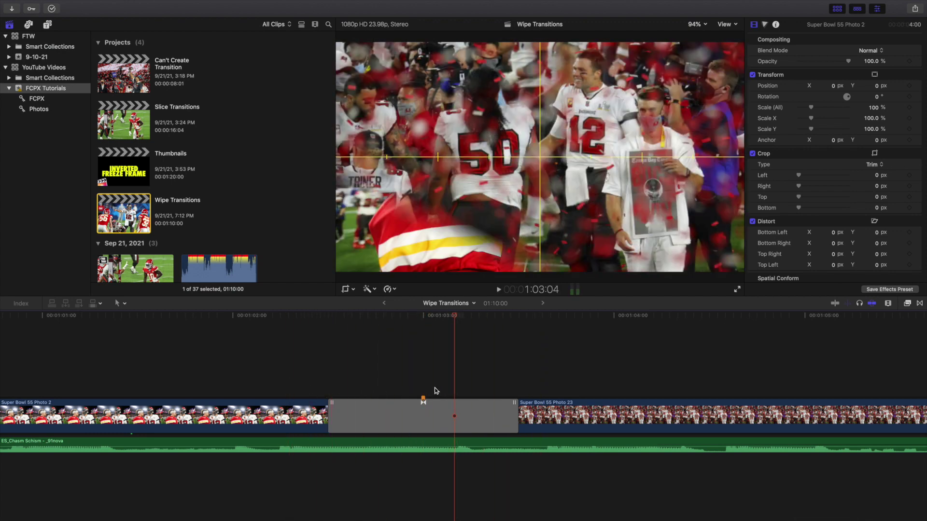
Rotate the Wipe transition between Super Bowl 55 Photo 2 and Photo 23 to an angle of 58.5°
{"action": "left_click", "coordinate": [426, 389]}
{"action": "left_click", "coordinate": [425, 414]}
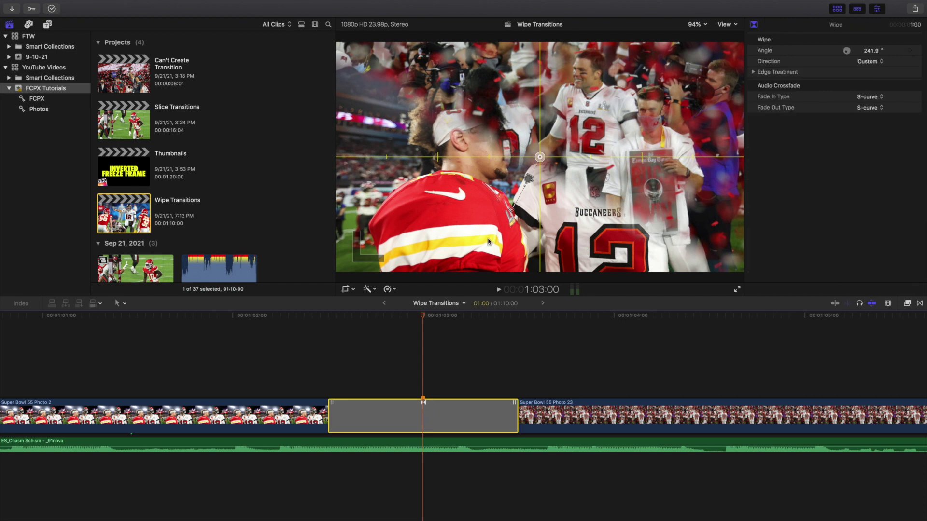
{"action": "left_click_drag", "start_coordinate": [528, 180], "coordinate": [551, 138]}
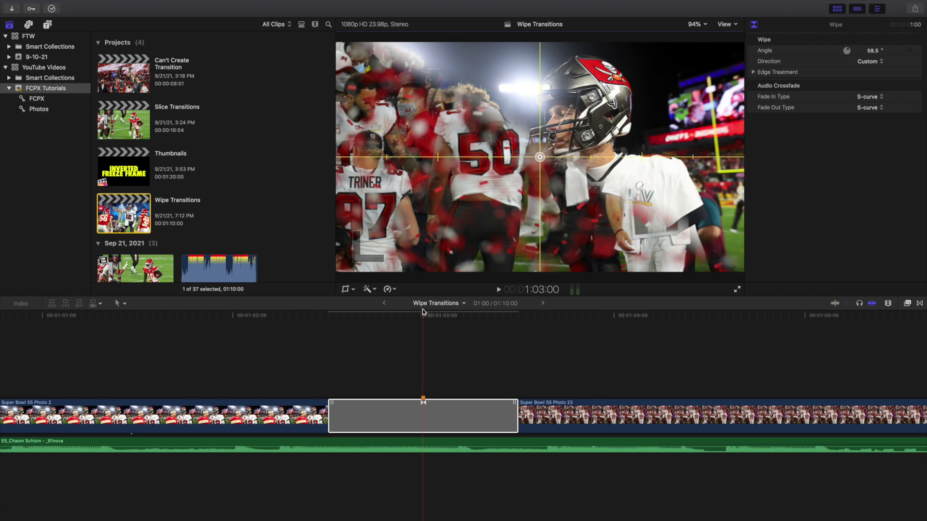
{"action": "left_click", "coordinate": [290, 338]}
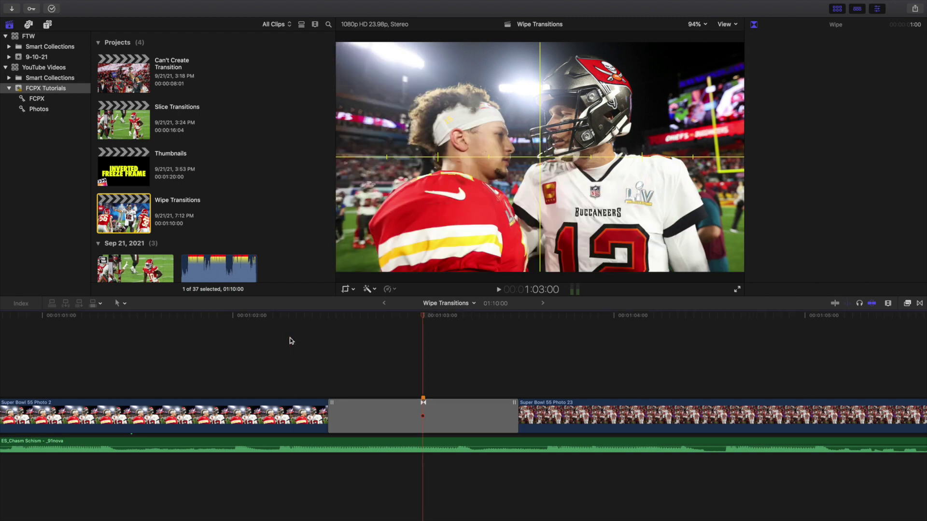
Play the angled Wipe transition between Super Bowl 55 Photo 2 and Photo 23, starting before it
{"action": "key", "text": "space"}
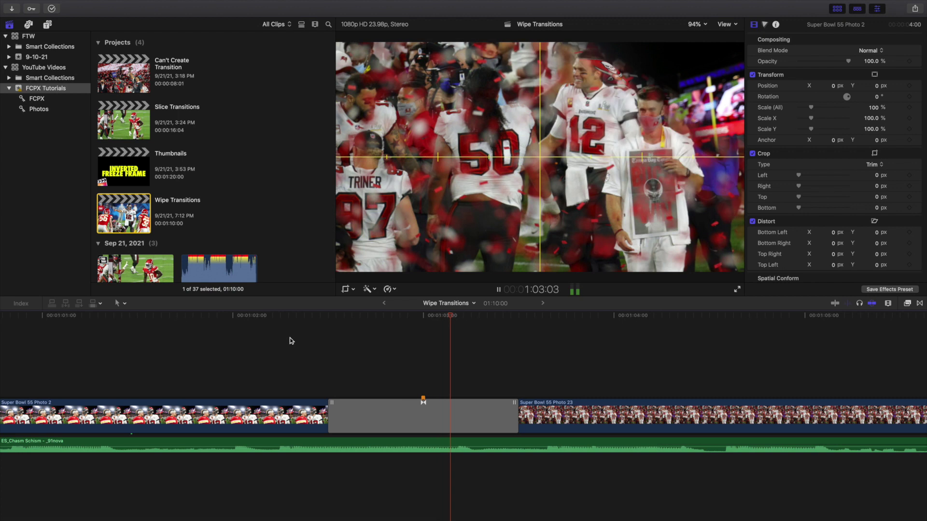
{"action": "left_click", "coordinate": [289, 341]}
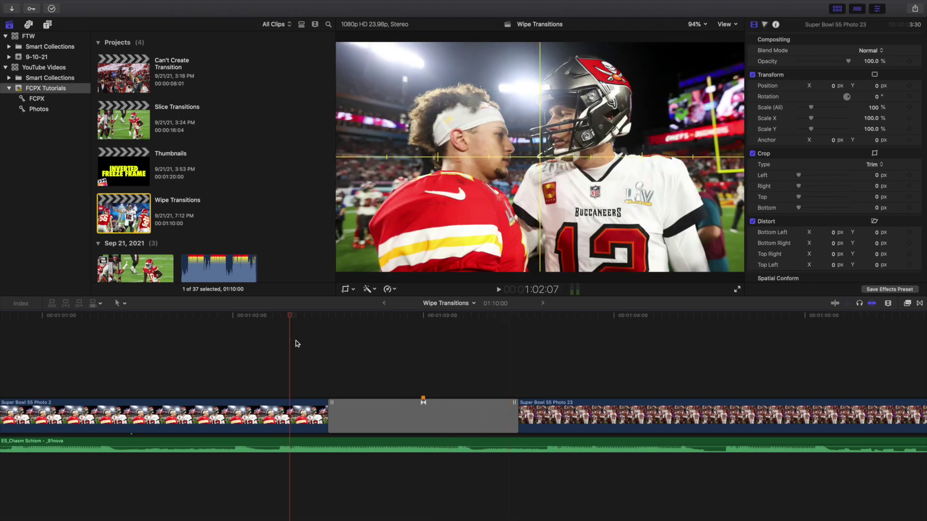
{"action": "left_click", "coordinate": [364, 359]}
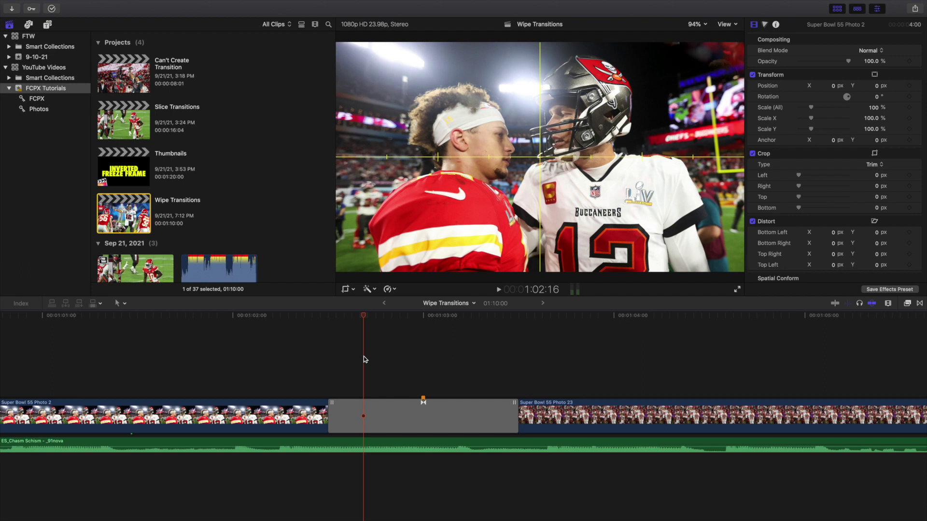
{"action": "left_click", "coordinate": [230, 360]}
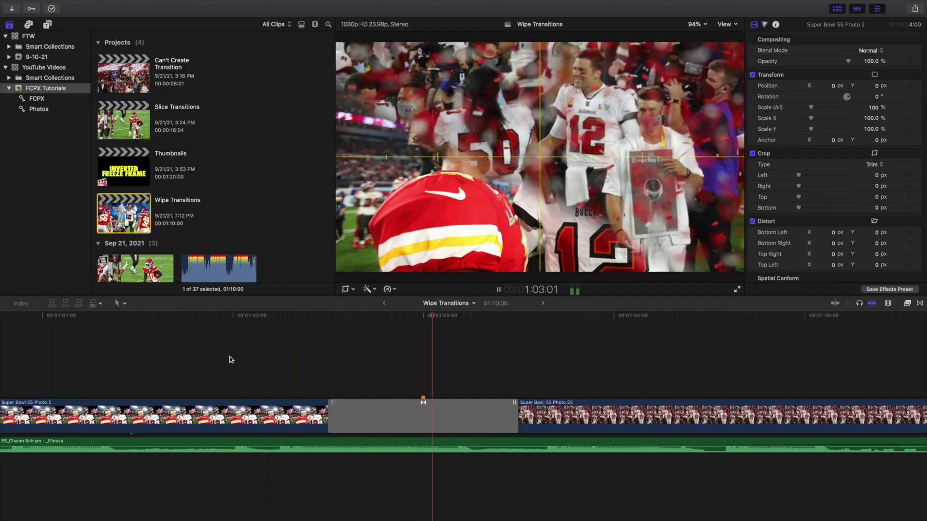
{"action": "key", "text": "space"}
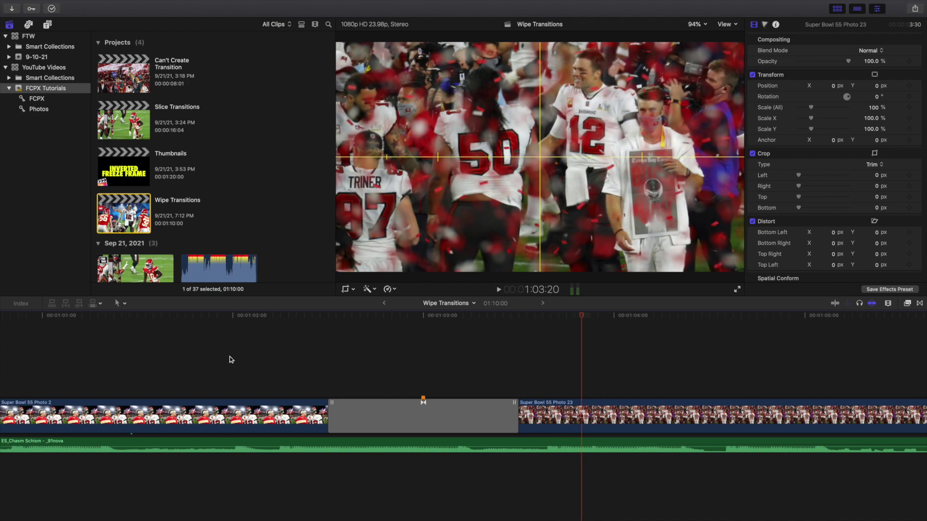
Locate the marked transition between Super Bowl 55 Photo 21 and Photo 14 at 33:00 and play through it
{"action": "key", "text": "super+minus"}
{"action": "key", "text": "super+minus"}
{"action": "key", "text": "super+minus"}
{"action": "scroll", "coordinate": [230, 358], "scroll_direction": "left", "scroll_amount": 8}
{"action": "left_click", "coordinate": [379, 379]}
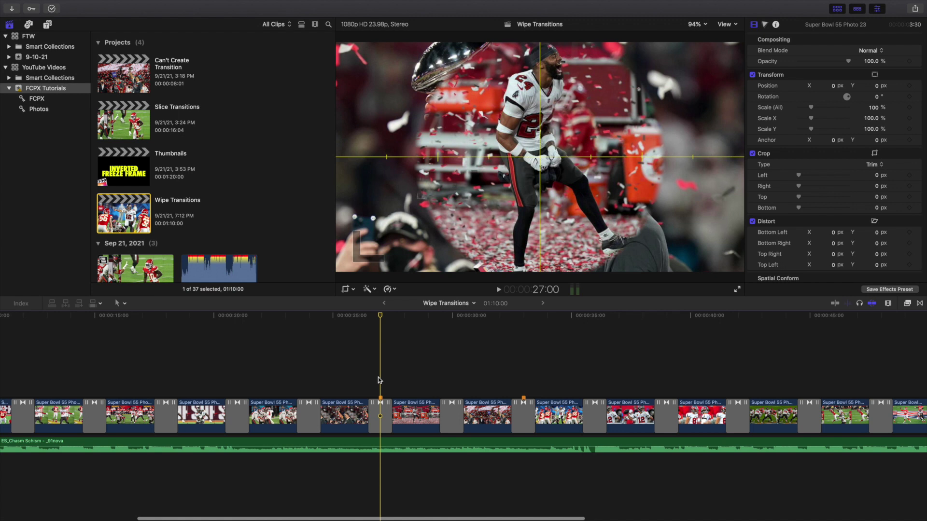
{"action": "scroll", "coordinate": [379, 380], "scroll_direction": "left", "scroll_amount": 10}
{"action": "scroll", "coordinate": [380, 381], "scroll_direction": "right", "scroll_amount": 8}
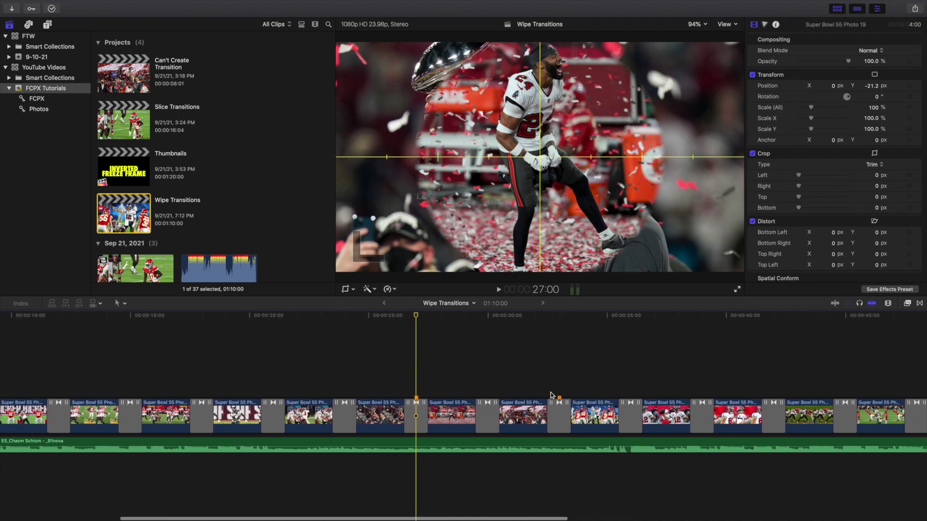
{"action": "left_click", "coordinate": [559, 389]}
{"action": "scroll", "coordinate": [558, 388], "scroll_direction": "right", "scroll_amount": 3}
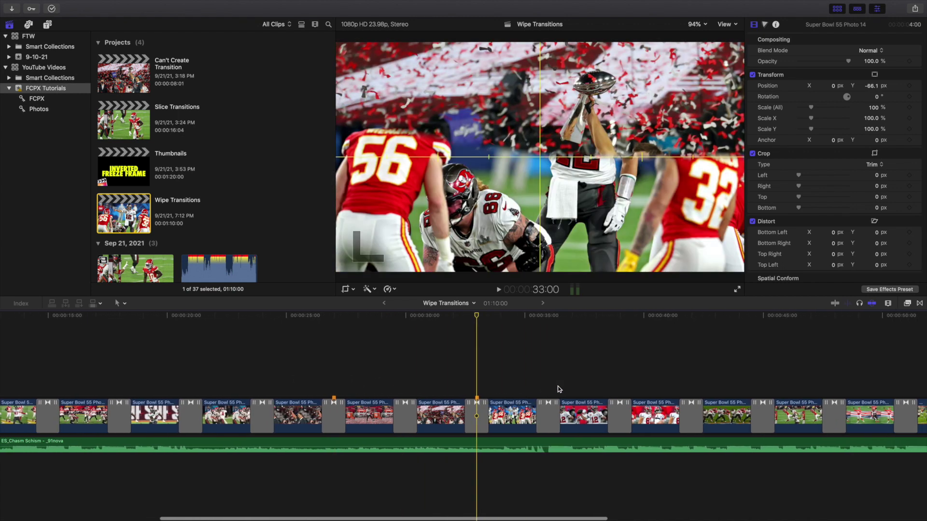
{"action": "key", "text": "super+equal"}
{"action": "key", "text": "super+equal"}
{"action": "key", "text": "super+equal"}
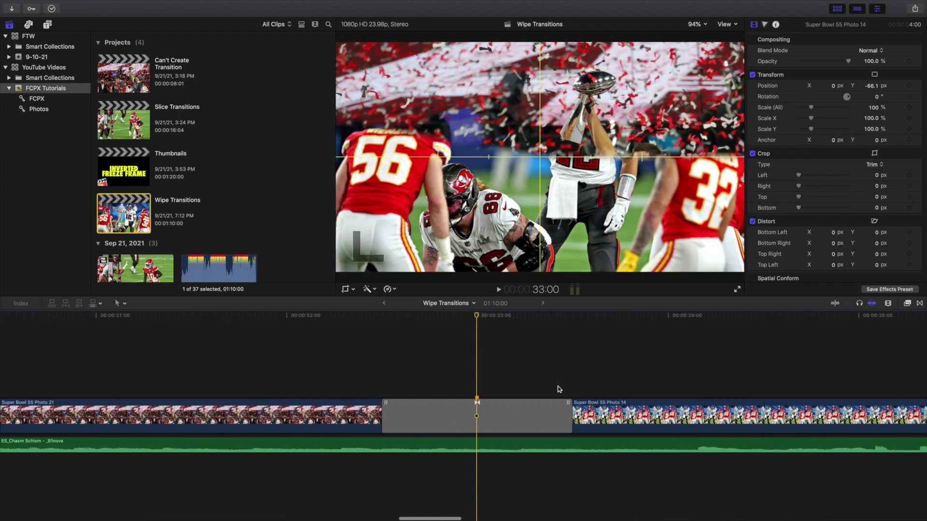
{"action": "left_click", "coordinate": [366, 384]}
{"action": "key", "text": "space"}
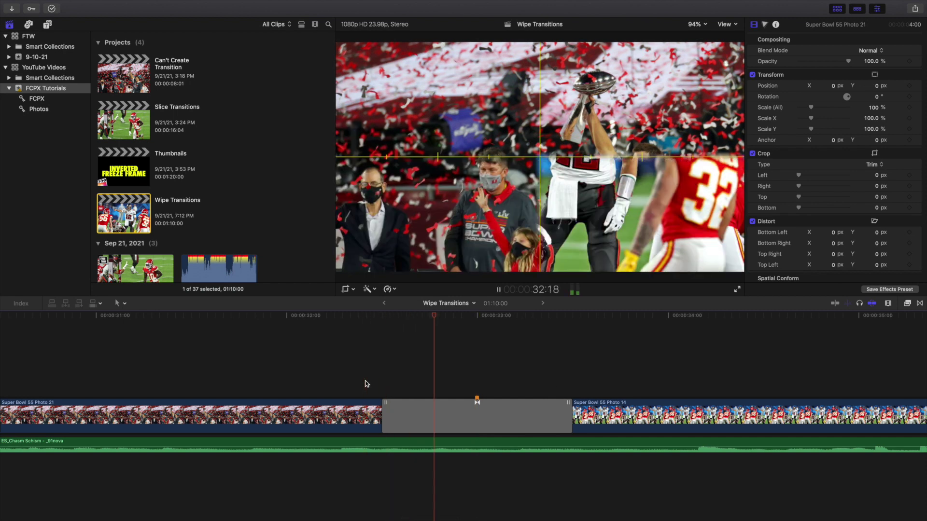
Try a feathered edge border of 48.0 on the Clock transition between Photo 21 and Photo 14, and undo it
{"action": "left_click_drag", "start_coordinate": [414, 385], "coordinate": [393, 387]}
{"action": "left_click", "coordinate": [410, 404]}
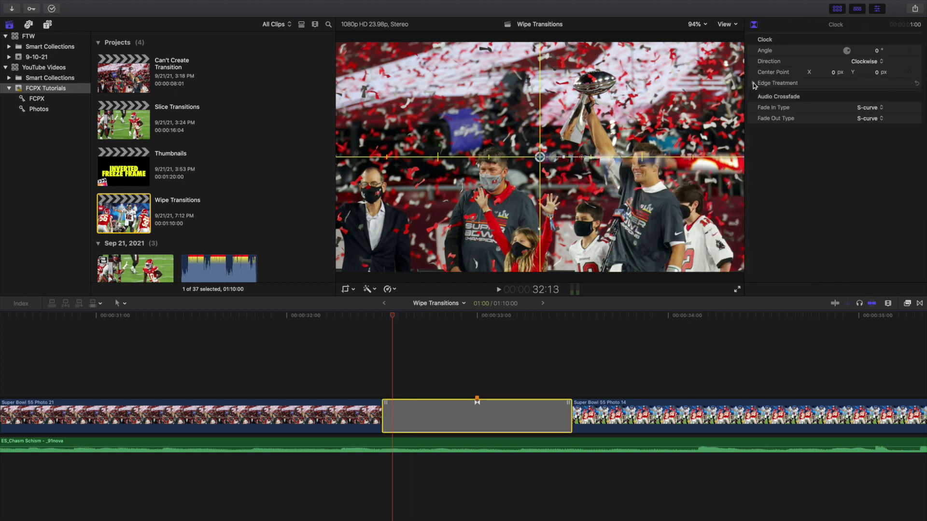
{"action": "left_click", "coordinate": [753, 83]}
{"action": "left_click_drag", "start_coordinate": [814, 95], "coordinate": [831, 96]}
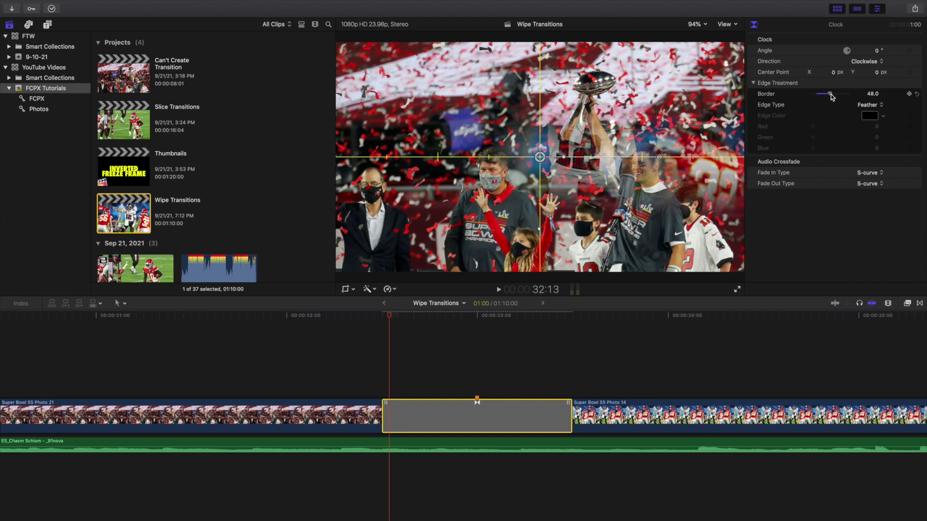
{"action": "key", "text": "super+z"}
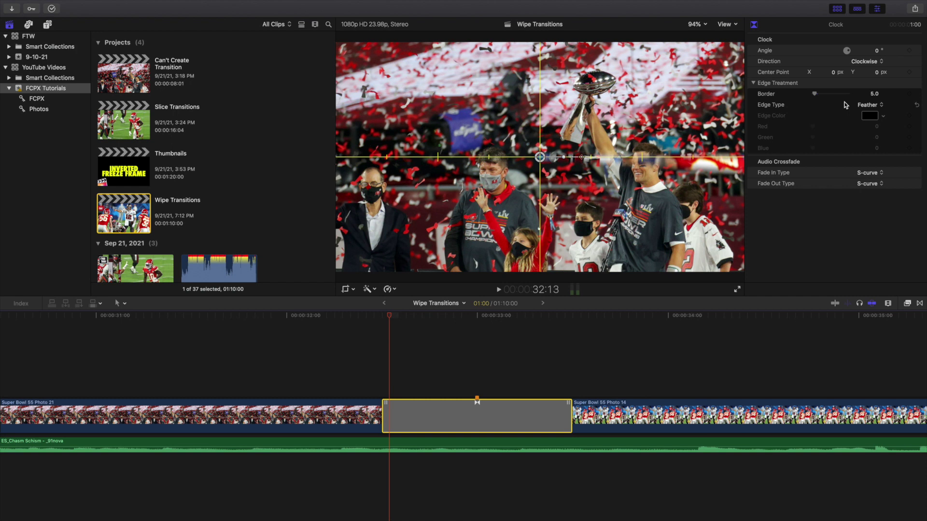
Set the duration of the Circle transition between Super Bowl 55 Photo 18 and Photo 19 to 10 frames
{"action": "left_click", "coordinate": [307, 386]}
{"action": "key", "text": "super+minus"}
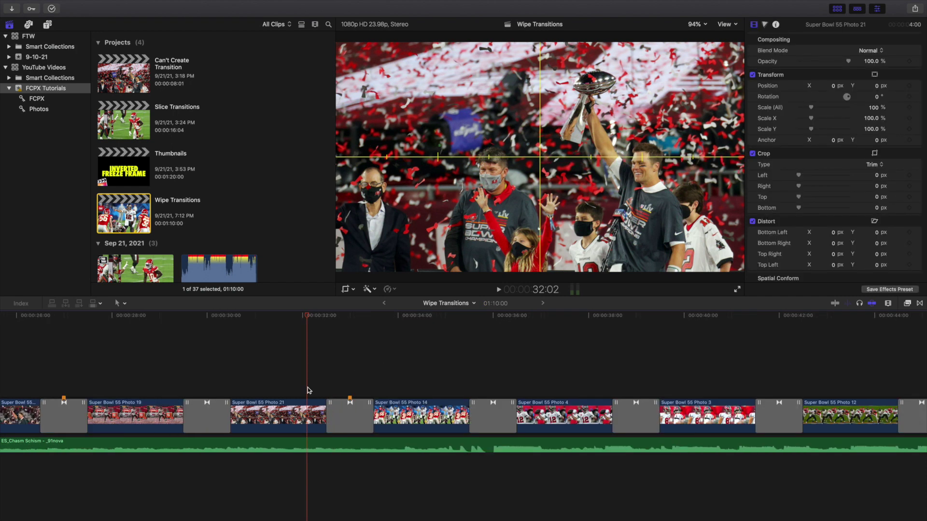
{"action": "scroll", "coordinate": [308, 387], "scroll_direction": "left", "scroll_amount": 5}
{"action": "left_click", "coordinate": [319, 386]}
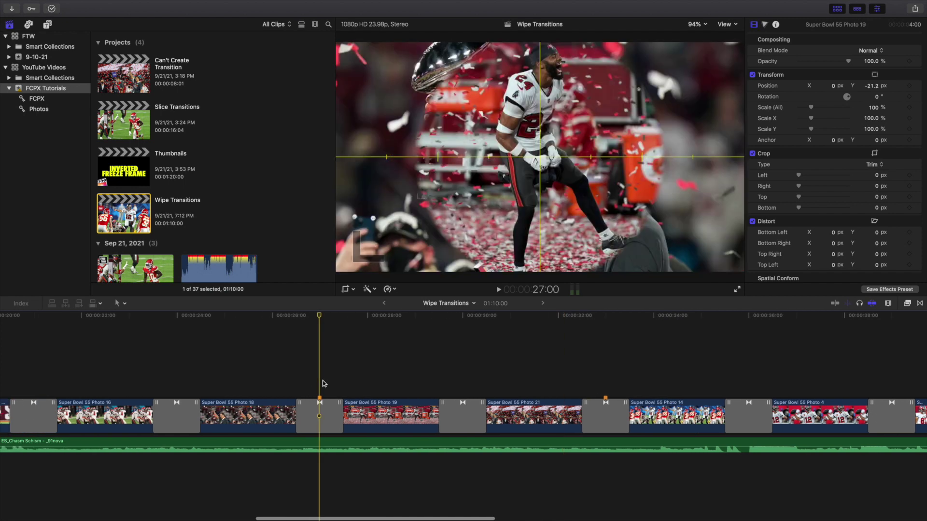
{"action": "left_click", "coordinate": [309, 418]}
{"action": "key", "text": "ctrl+d"}
{"action": "type", "text": "10"}
{"action": "key", "text": "Return"}
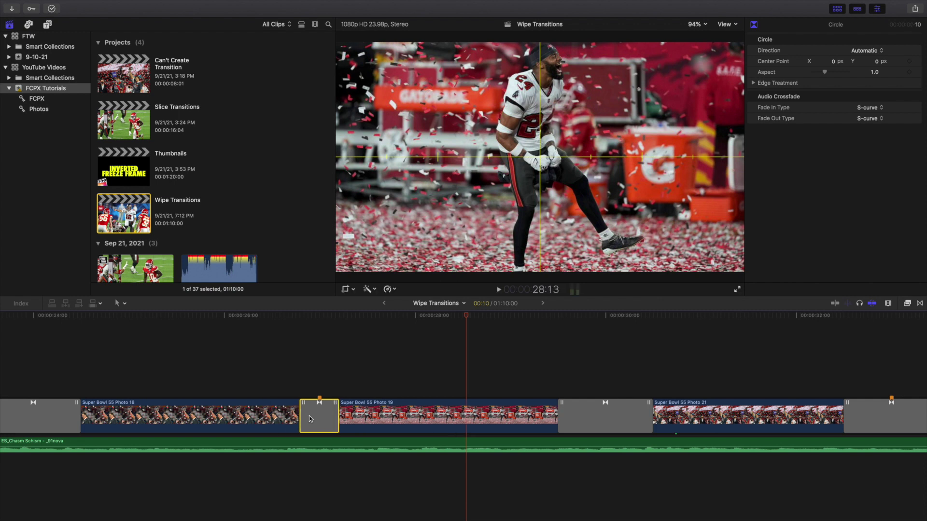
Play the shortened Circle transition between Photo 18 and Photo 19, and undo its duration change
{"action": "left_click", "coordinate": [188, 386]}
{"action": "key", "text": "space"}
{"action": "key", "text": "space"}
{"action": "key", "text": "super+t"}
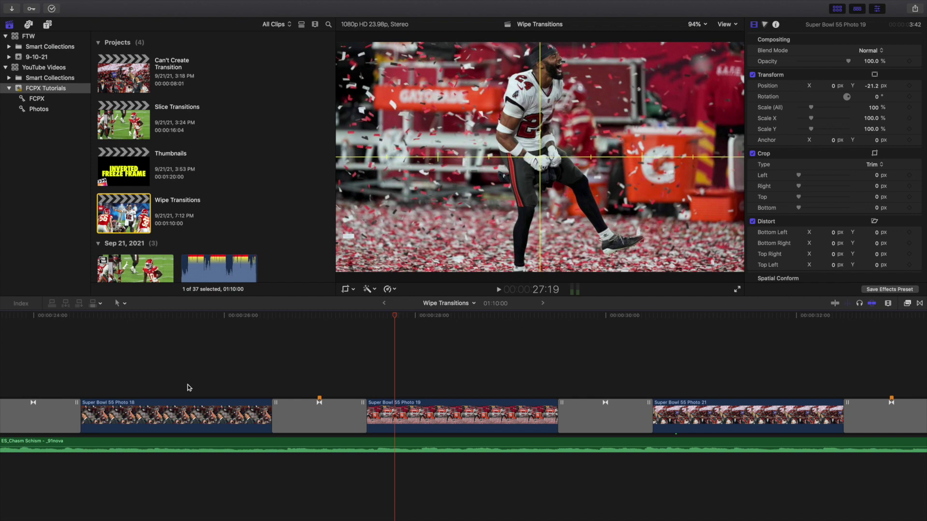
Combine all the Super Bowl photos and their transitions into a compound clip named Photo Slideshow in the FCPX Tutorials event
{"action": "key", "text": "shift+z"}
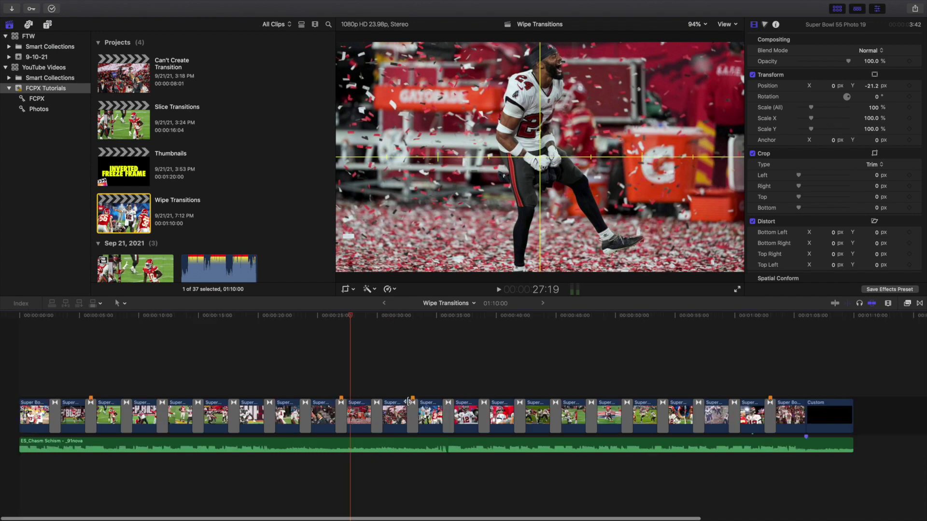
{"action": "key", "text": "Home"}
{"action": "left_click_drag", "start_coordinate": [29, 377], "coordinate": [796, 429]}
{"action": "key", "text": "alt+g"}
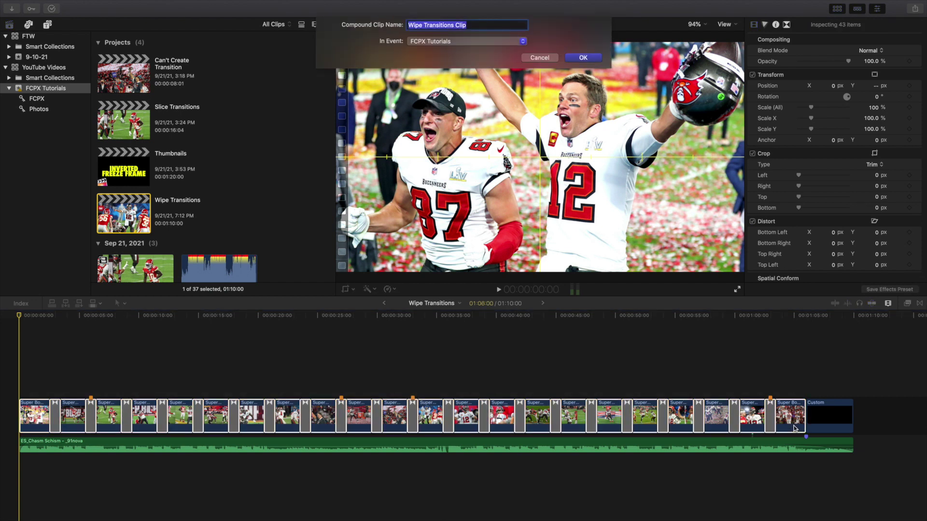
{"action": "type", "text": "Photo"}
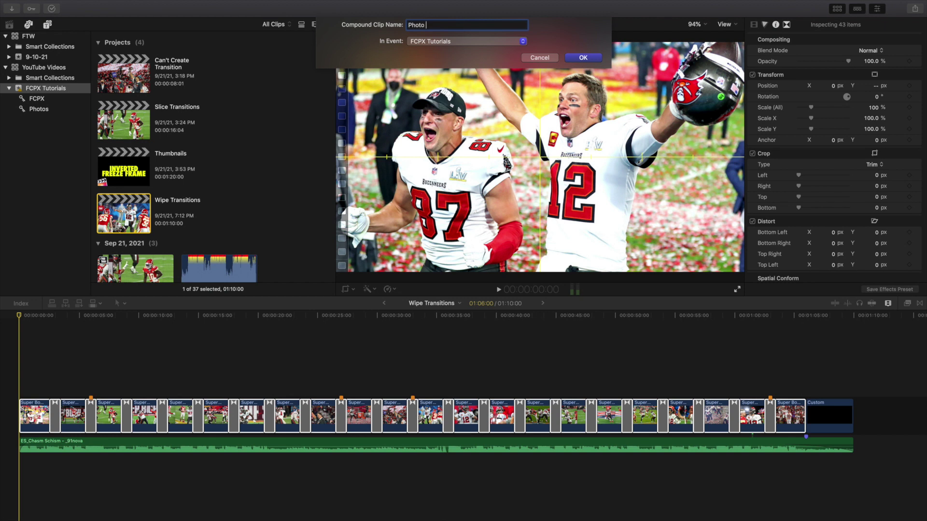
{"action": "type", "text": " Slideshow"}
{"action": "key", "text": "Return"}
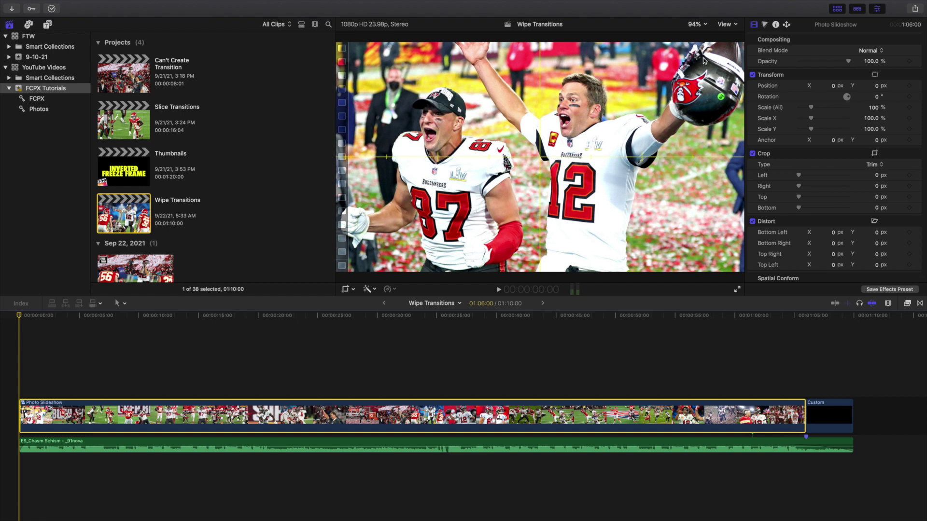
Hide the horizon overlay in the viewer and return to the start of the timeline
{"action": "left_click", "coordinate": [727, 25]}
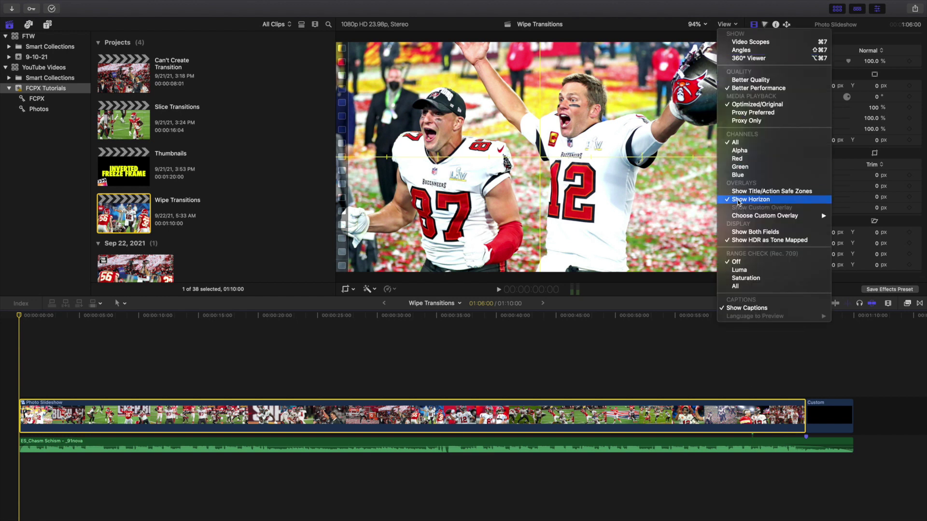
{"action": "left_click", "coordinate": [743, 202]}
{"action": "left_click", "coordinate": [5, 391]}
Apply a Ken Burns crop to the Photo Slideshow compound clip and swap its start and end frames
{"action": "key", "text": "super+4"}
{"action": "left_click", "coordinate": [55, 414]}
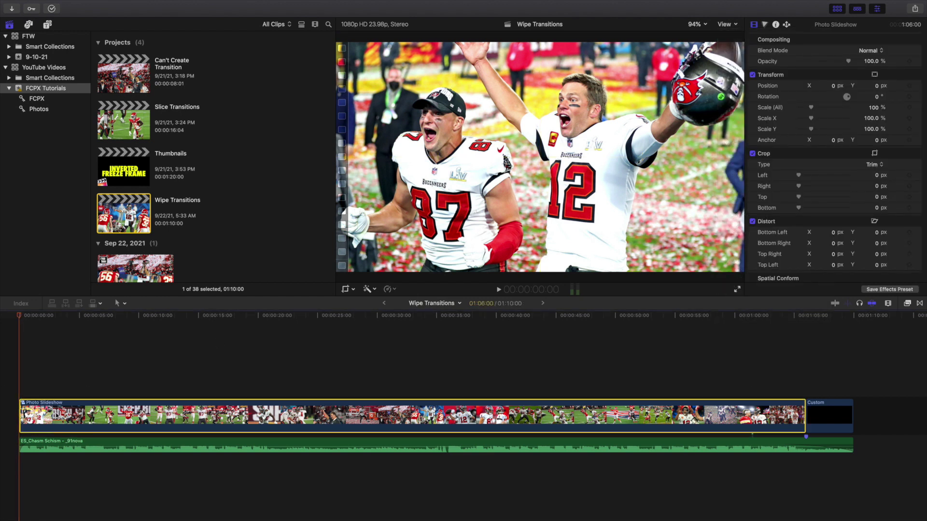
{"action": "left_click", "coordinate": [354, 289]}
{"action": "left_click", "coordinate": [360, 311]}
{"action": "left_click", "coordinate": [561, 272]}
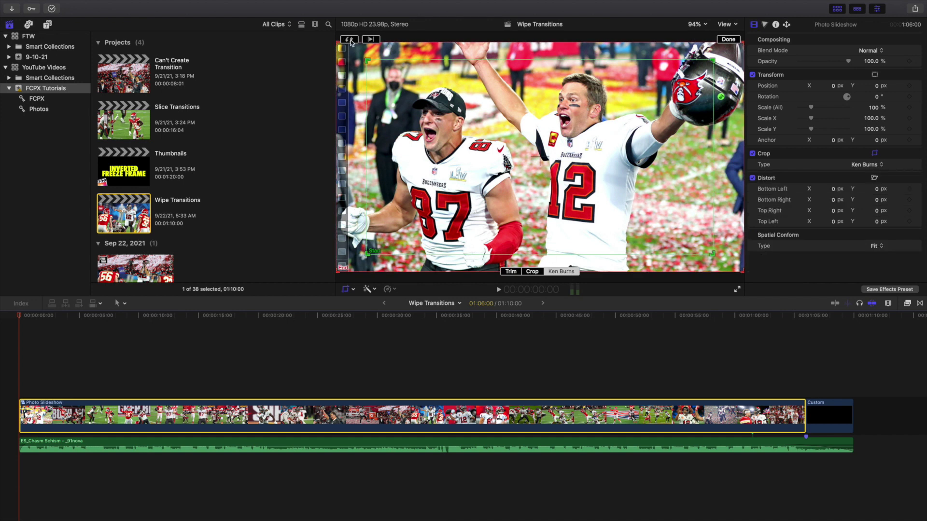
{"action": "left_click", "coordinate": [349, 40]}
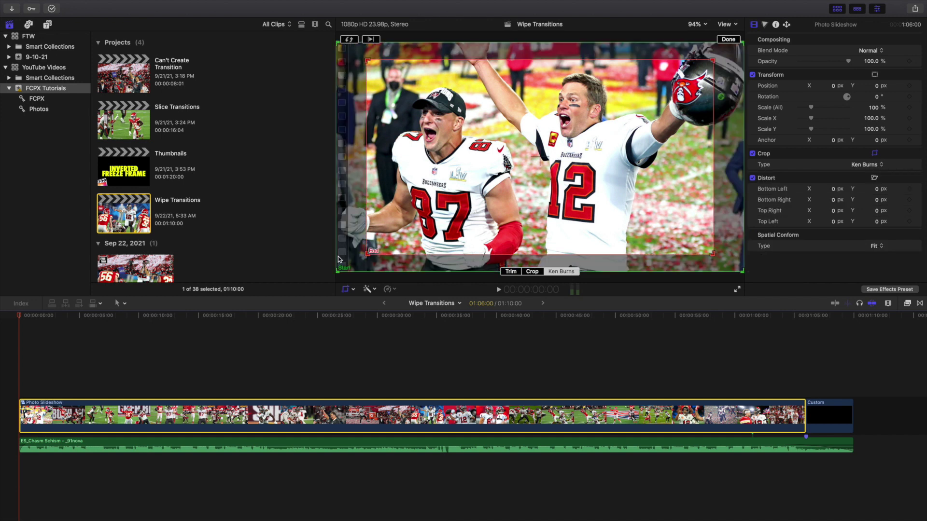
Shrink and reposition the End frame of the Ken Burns crop for a stronger zoom, and finish the crop
{"action": "left_click_drag", "start_coordinate": [366, 253], "coordinate": [518, 169]}
{"action": "left_click_drag", "start_coordinate": [605, 134], "coordinate": [540, 174]}
{"action": "left_click", "coordinate": [729, 39]}
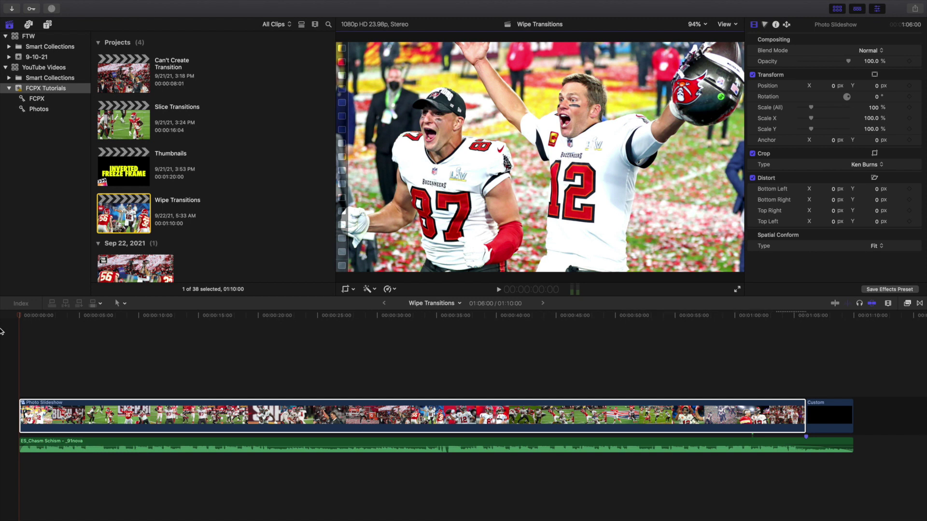
Play Photo Slideshow from the beginning to review its Ken Burns zoom, and stop partway through
{"action": "left_click", "coordinate": [5, 365]}
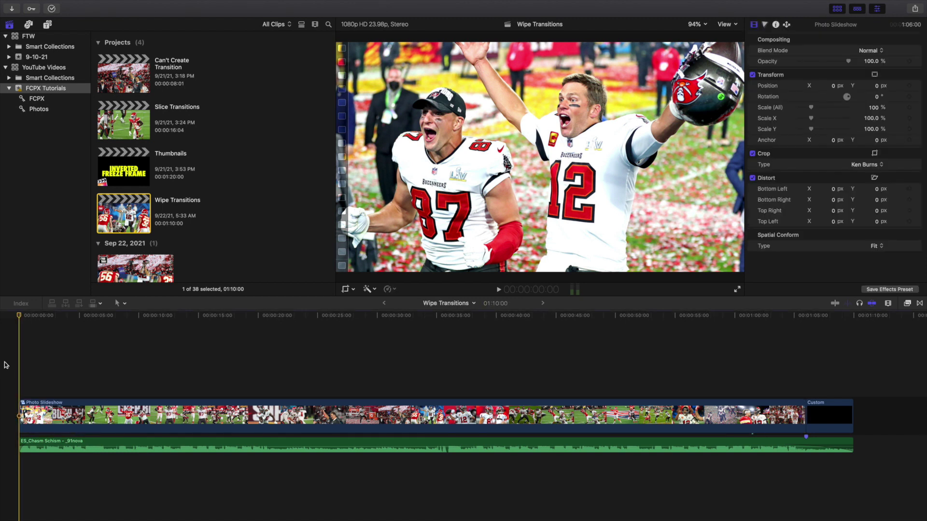
{"action": "key", "text": "space"}
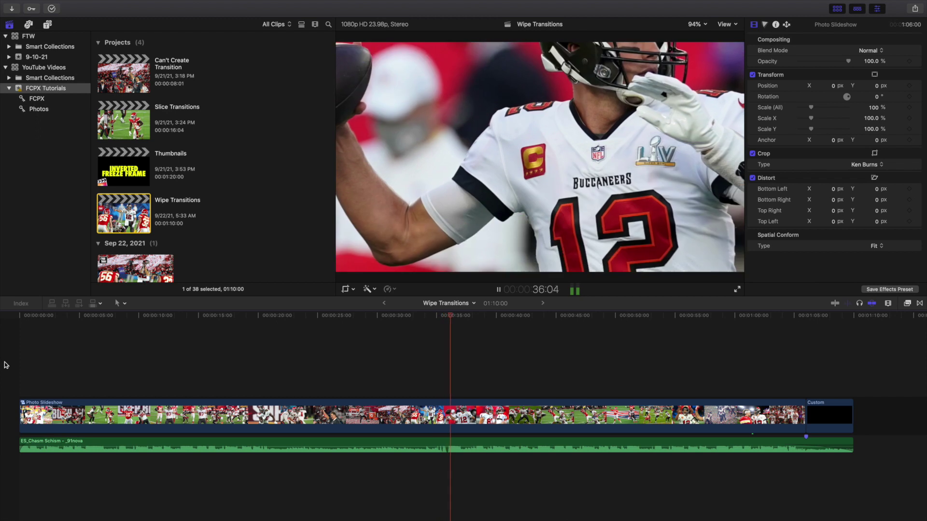
{"action": "key", "text": "space"}
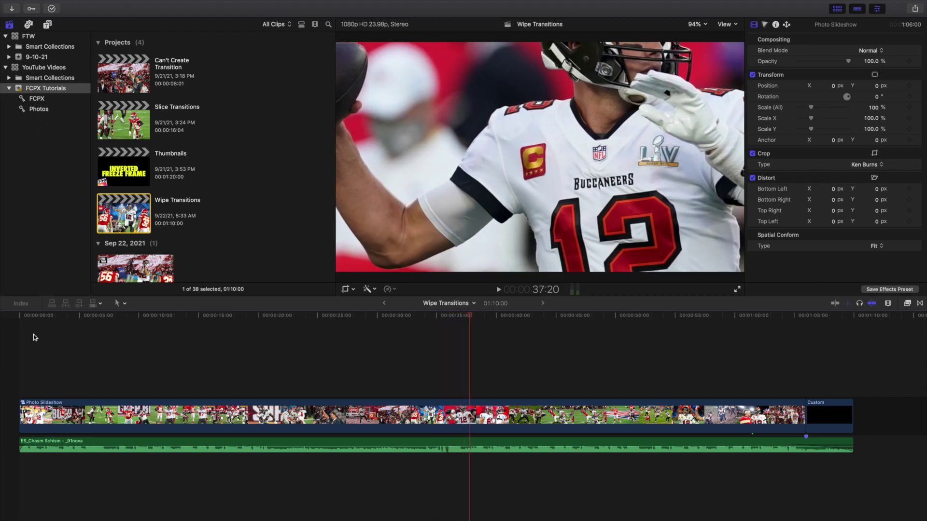
Open the Can't Create Transition project and bring its two photo clips into closer view
{"action": "double_click", "coordinate": [119, 58]}
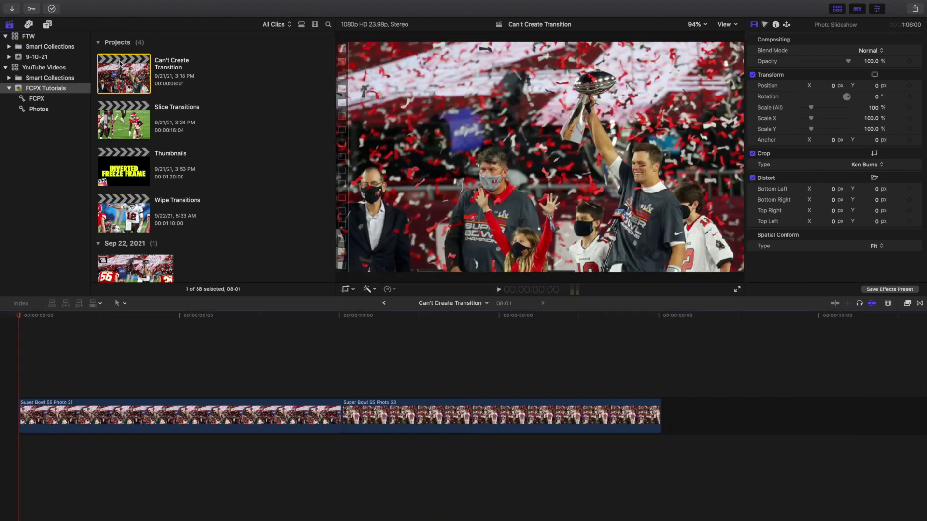
{"action": "left_click", "coordinate": [142, 347]}
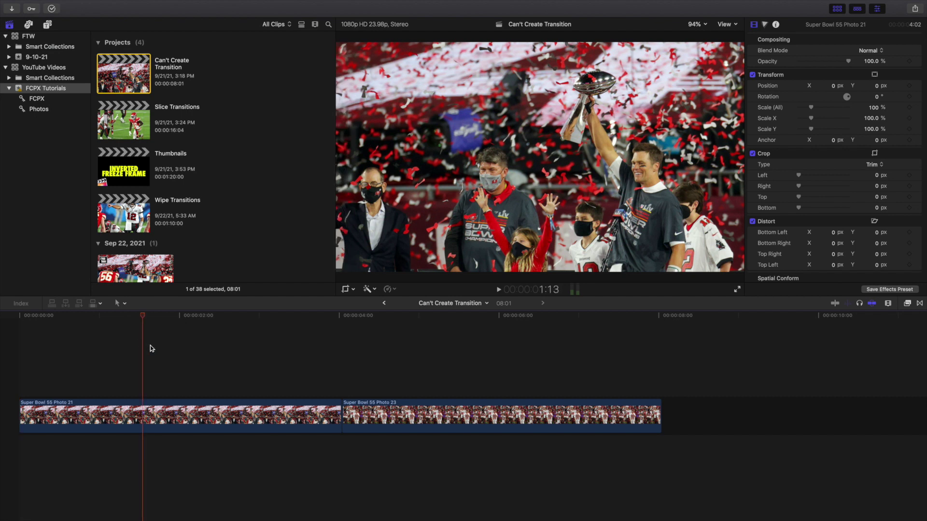
{"action": "key", "text": "super+equal"}
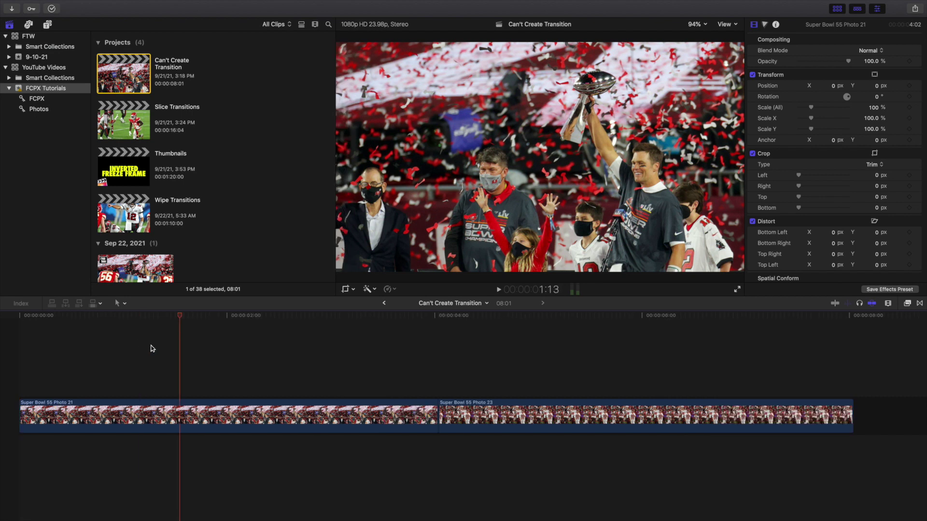
Convert the Super Bowl 55 Photo 21 clip into a compound clip named 1 in the FCPX Tutorials event
{"action": "left_click", "coordinate": [192, 411]}
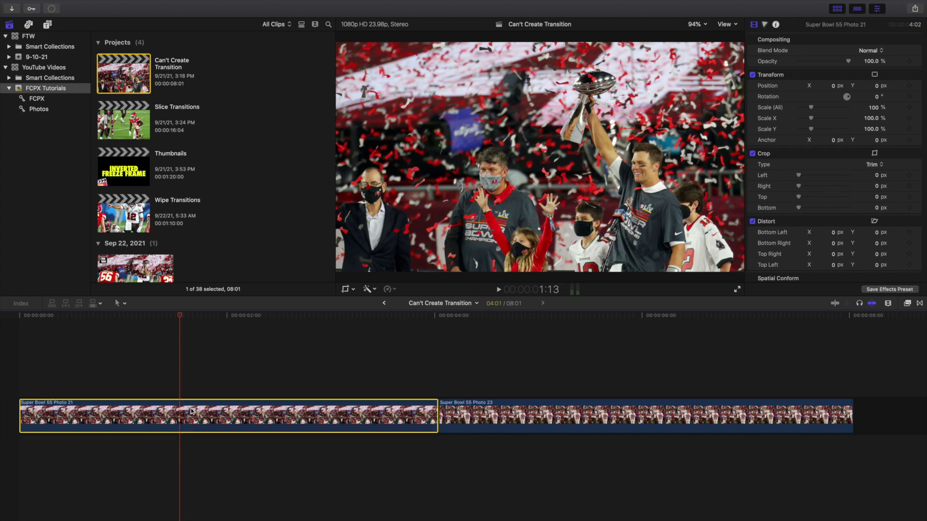
{"action": "key", "text": "alt+g"}
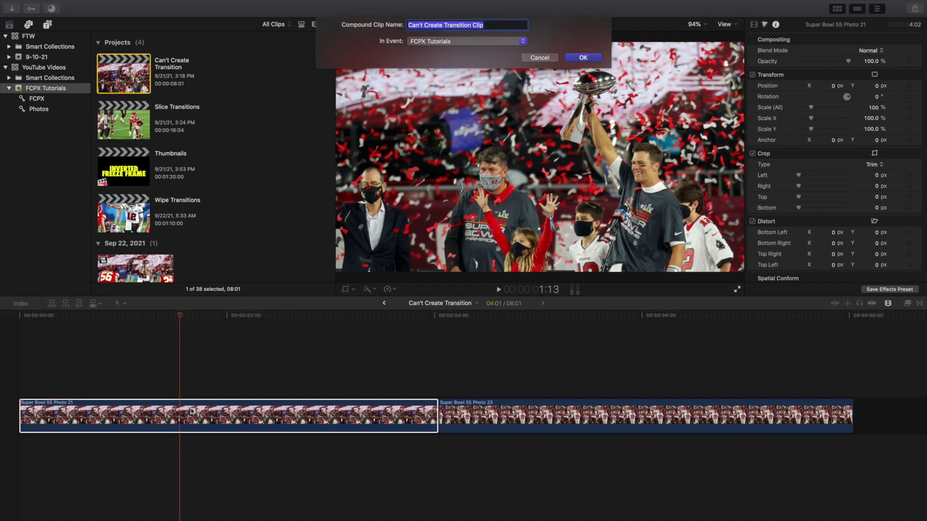
{"action": "type", "text": "1"}
{"action": "key", "text": "Return"}
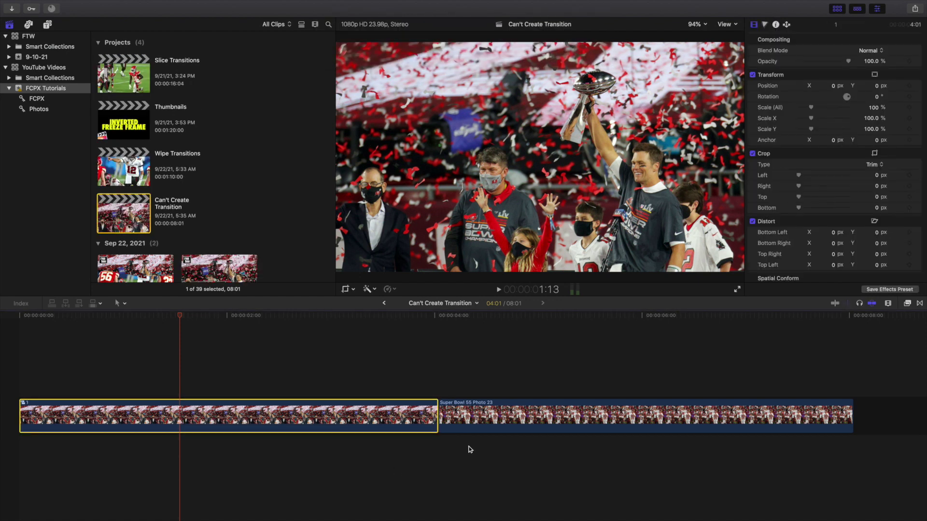
Convert the Super Bowl 55 Photo 23 clip into a compound clip named 2
{"action": "left_click", "coordinate": [489, 425]}
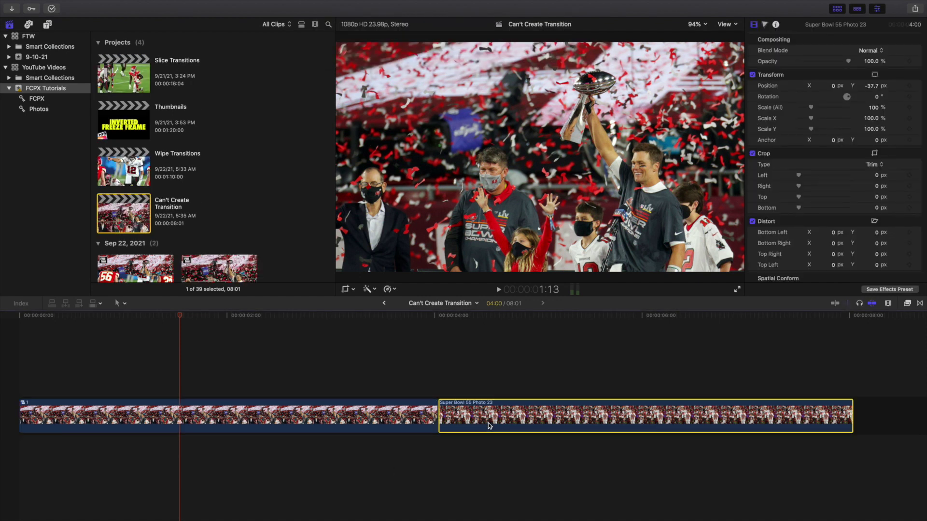
{"action": "key", "text": "alt+g"}
{"action": "type", "text": "2"}
{"action": "key", "text": "Return"}
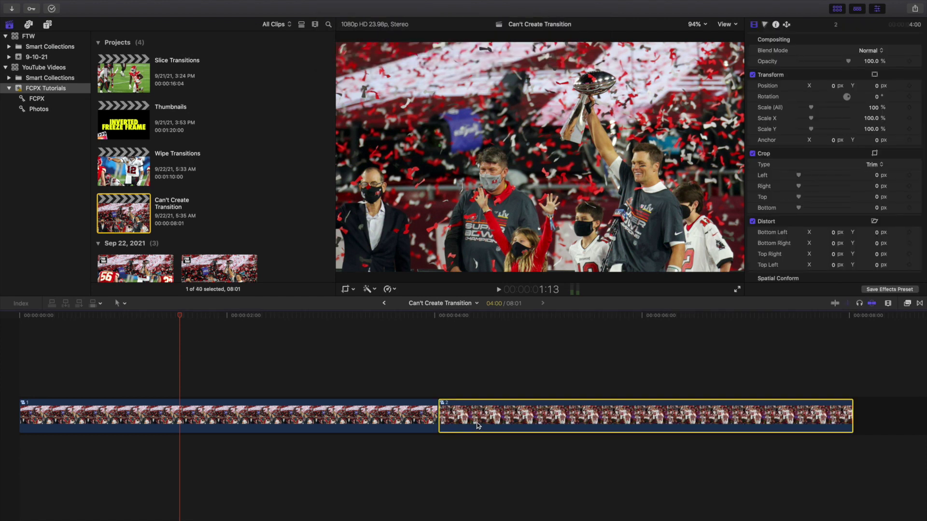
Select the end edge of compound clip 2 to check whether it has extra media
{"action": "mouse_move", "coordinate": [851, 407]}
{"action": "left_mouse_down"}
{"action": "mouse_move", "coordinate": [871, 407]}
{"action": "mouse_move", "coordinate": [853, 411]}
{"action": "left_mouse_up"}
{"action": "left_click", "coordinate": [853, 411]}
{"action": "left_click", "coordinate": [852, 411]}
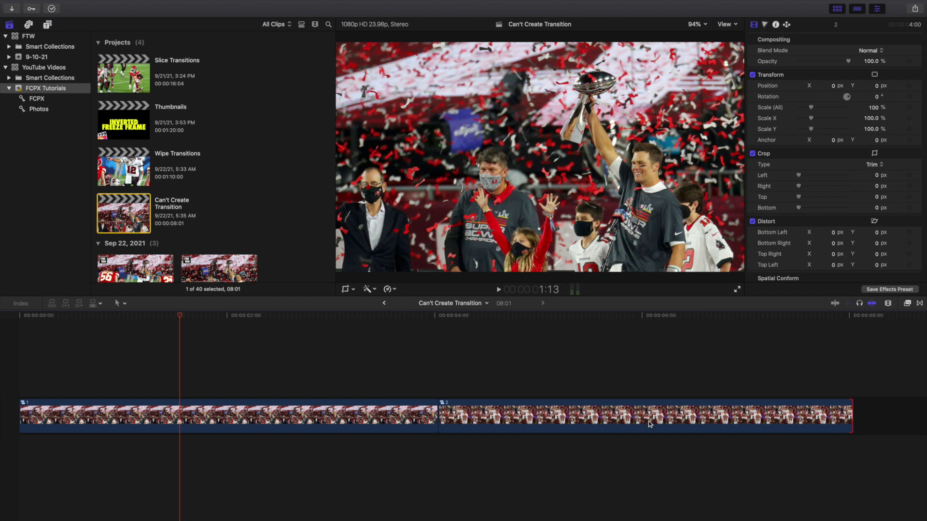
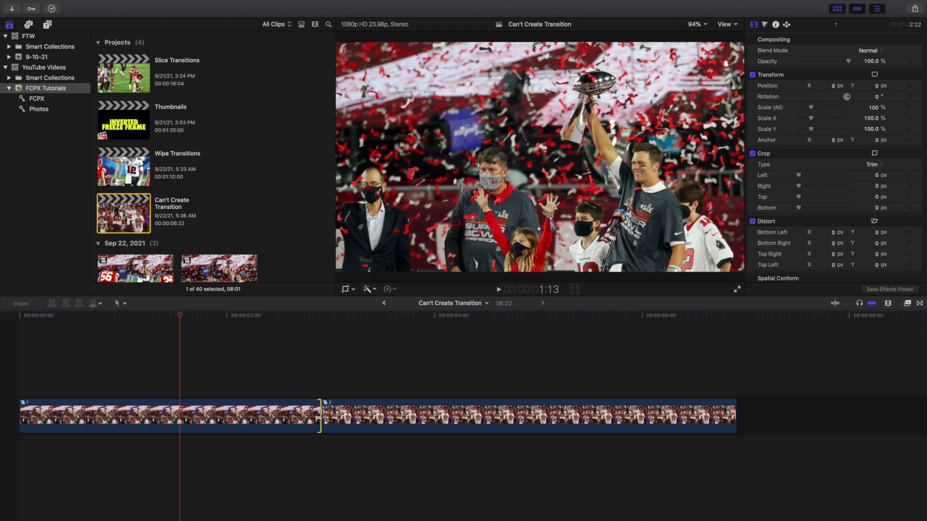
Inspect the cut between compound clips 1 and 2 in the precision editor for available media, and close the editor
{"action": "left_click", "coordinate": [438, 384]}
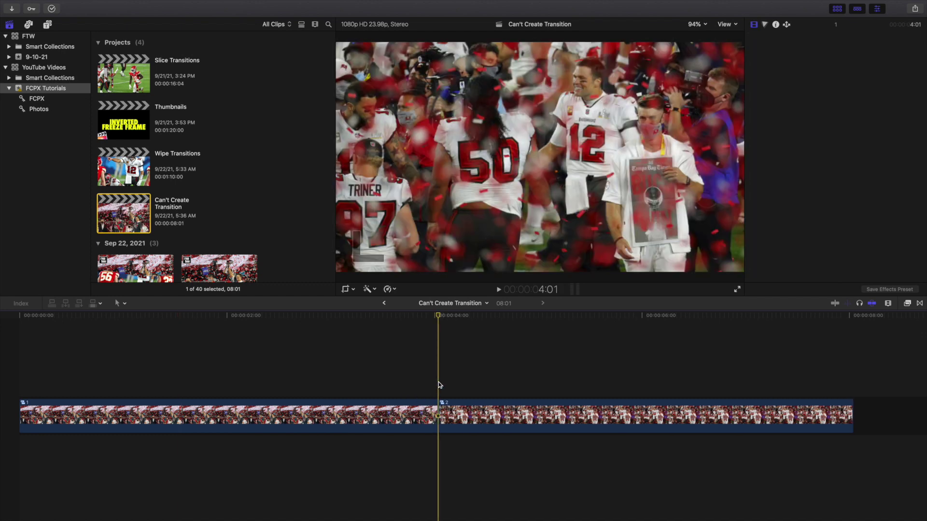
{"action": "scroll", "coordinate": [438, 385], "scroll_direction": "right", "scroll_amount": 1}
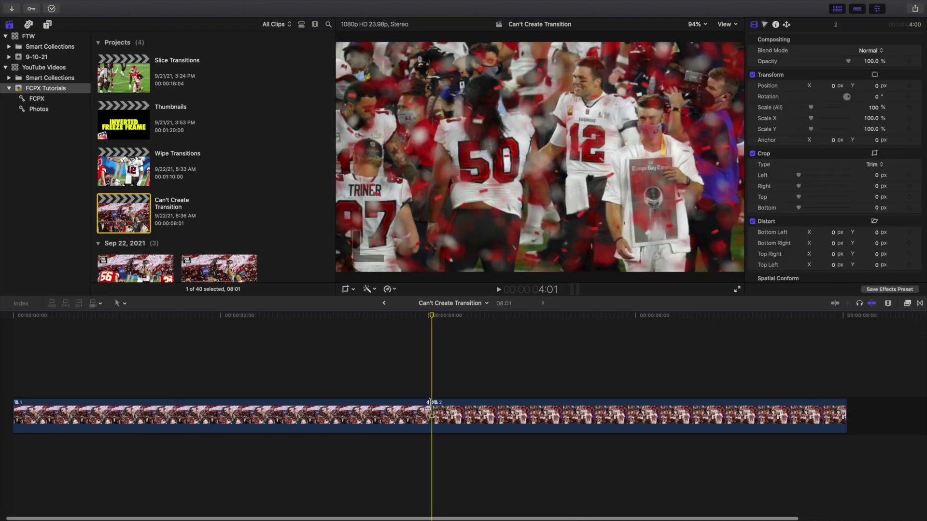
{"action": "double_click", "coordinate": [430, 414]}
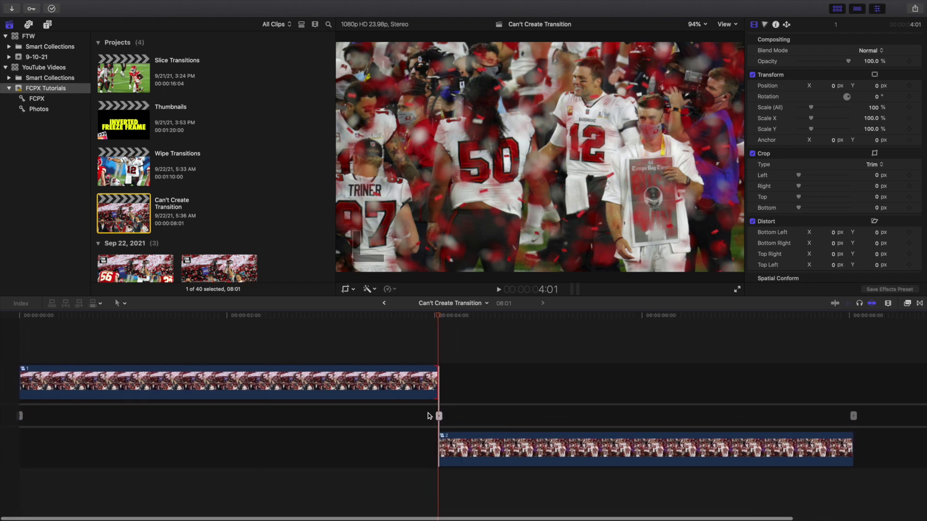
{"action": "key", "text": "super+equal"}
{"action": "scroll", "coordinate": [430, 416], "scroll_direction": "left", "scroll_amount": 5}
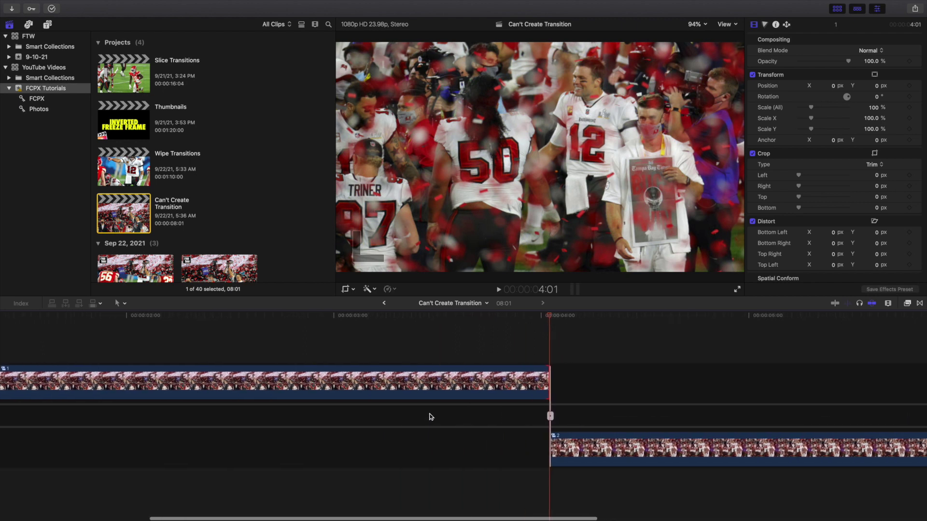
{"action": "left_click", "coordinate": [578, 392]}
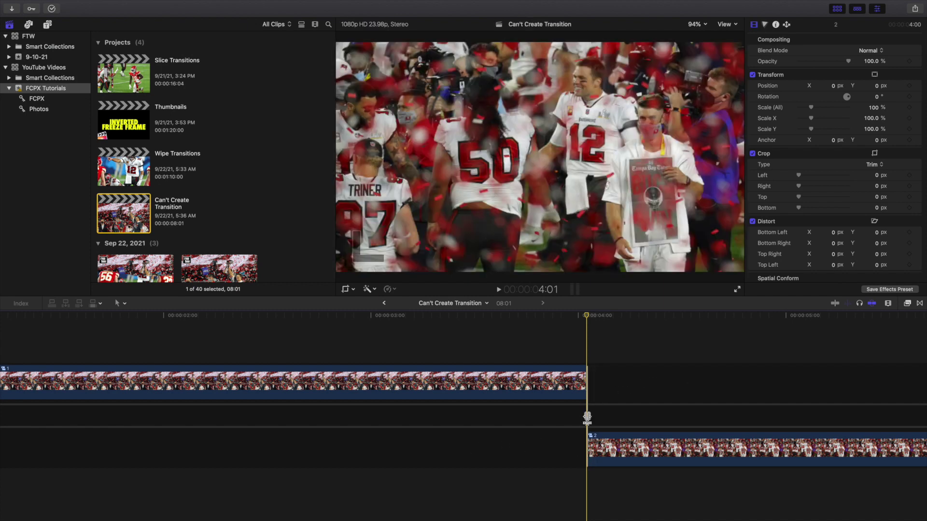
{"action": "key", "text": "super+z"}
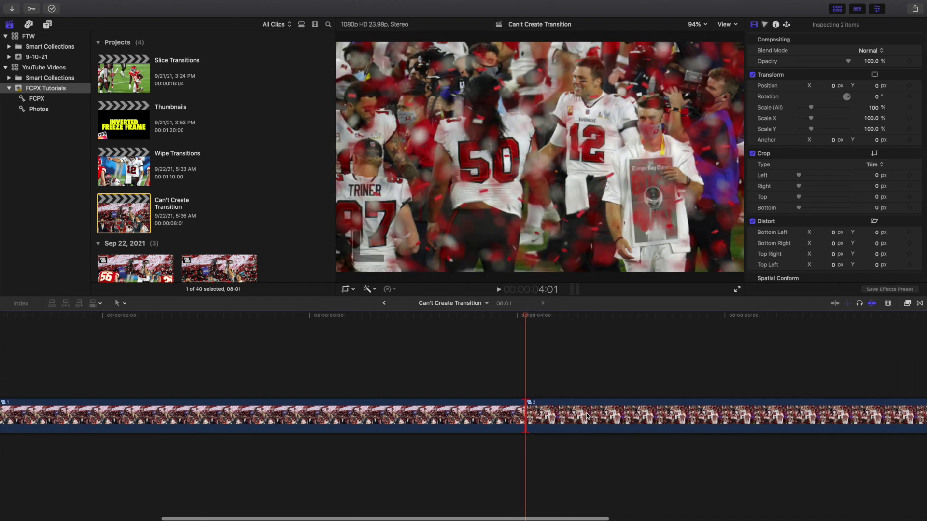
Trim the end of compound clip 1 and the start of compound clip 2, leaving each about 2:23 long
{"action": "key", "text": "shift+z"}
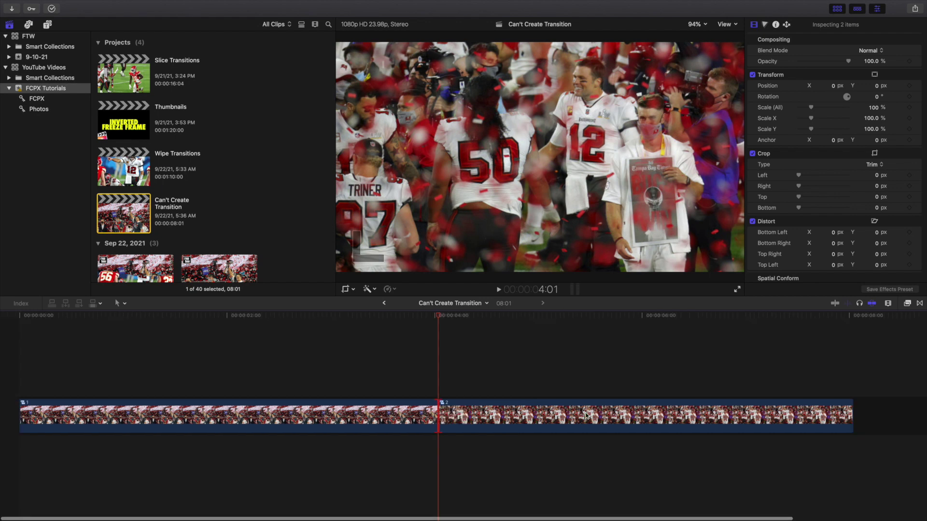
{"action": "key", "text": "super+equal"}
{"action": "scroll", "coordinate": [641, 389], "scroll_direction": "left", "scroll_amount": 5}
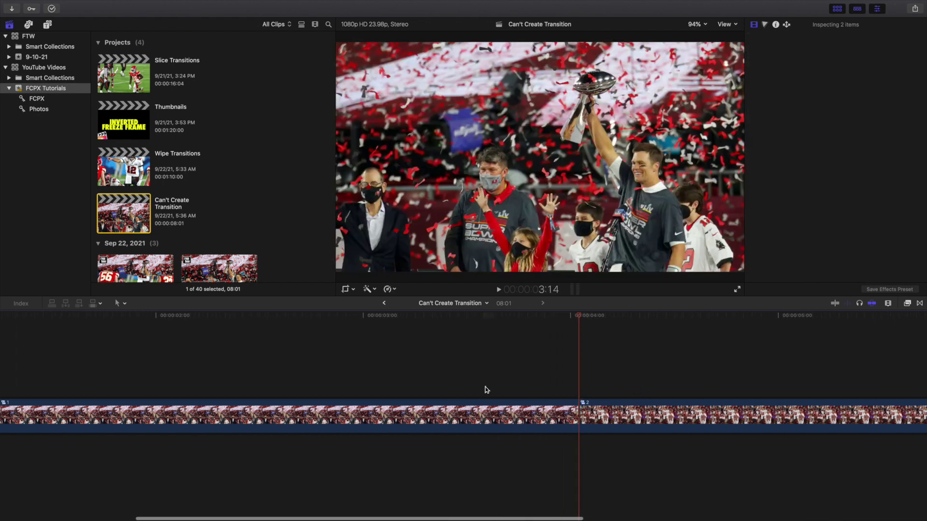
{"action": "mouse_move", "coordinate": [578, 413]}
{"action": "left_mouse_down"}
{"action": "mouse_move", "coordinate": [342, 412]}
{"action": "mouse_move", "coordinate": [572, 410]}
{"action": "left_mouse_up"}
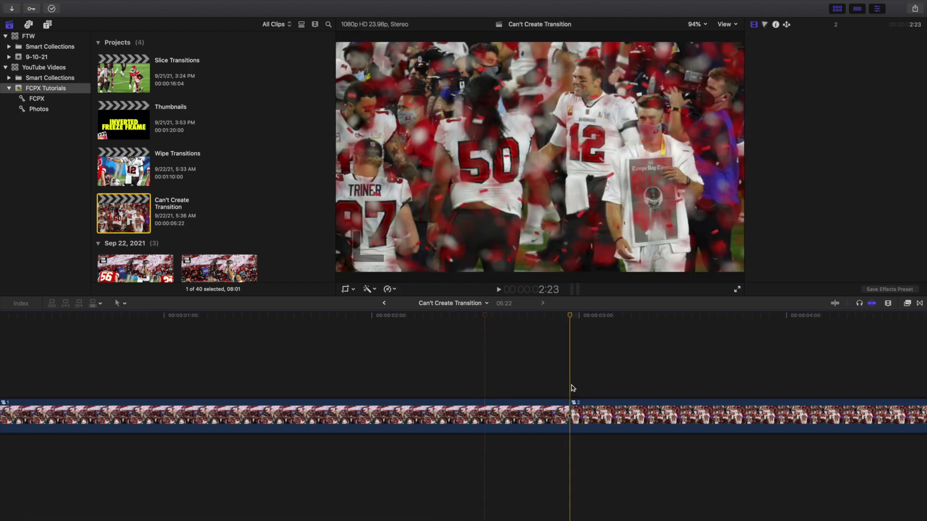
Examine the trimmed media around the cut between clips 1 and 2 in the precision editor, and return to the Can't Create Transition project
{"action": "double_click", "coordinate": [572, 408]}
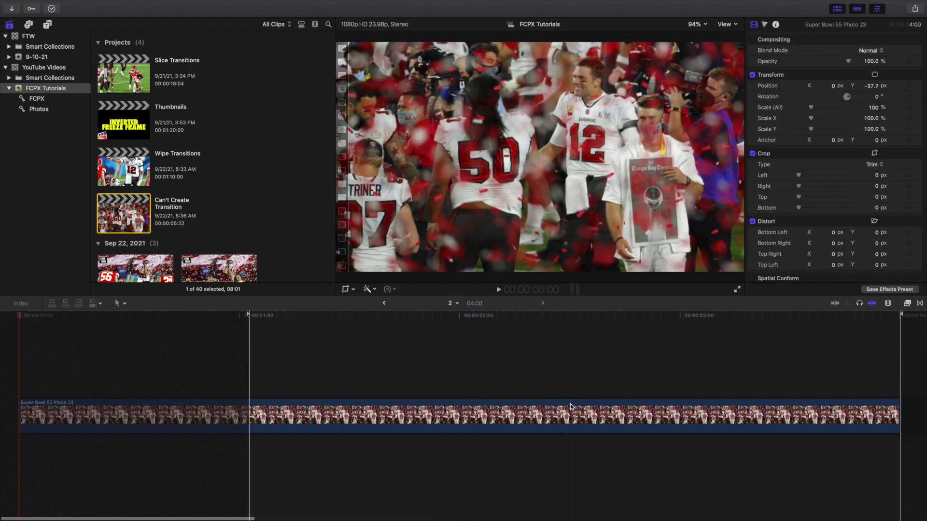
{"action": "left_click", "coordinate": [383, 304]}
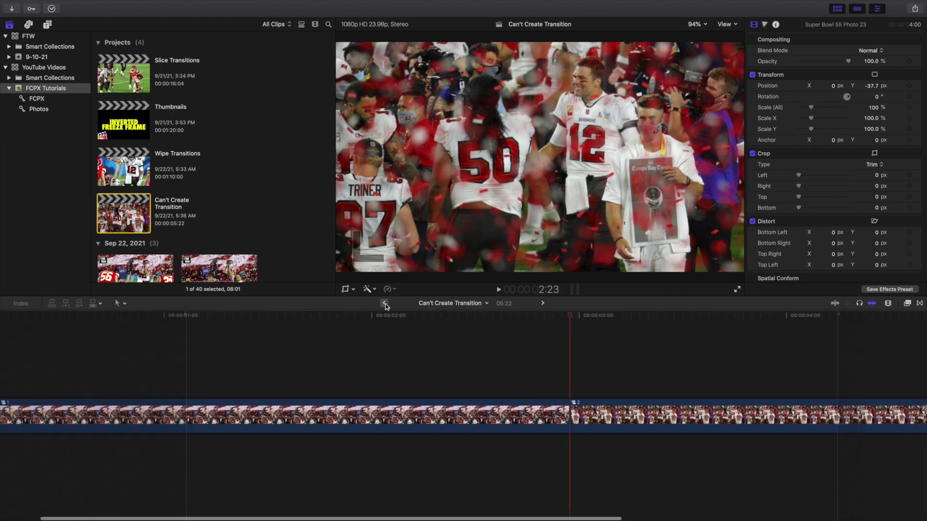
{"action": "double_click", "coordinate": [573, 410]}
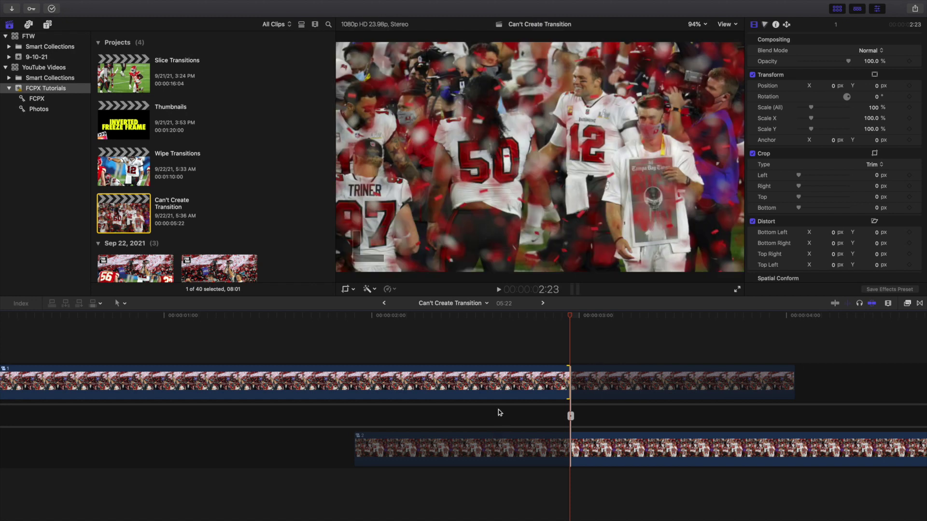
{"action": "left_click", "coordinate": [385, 304]}
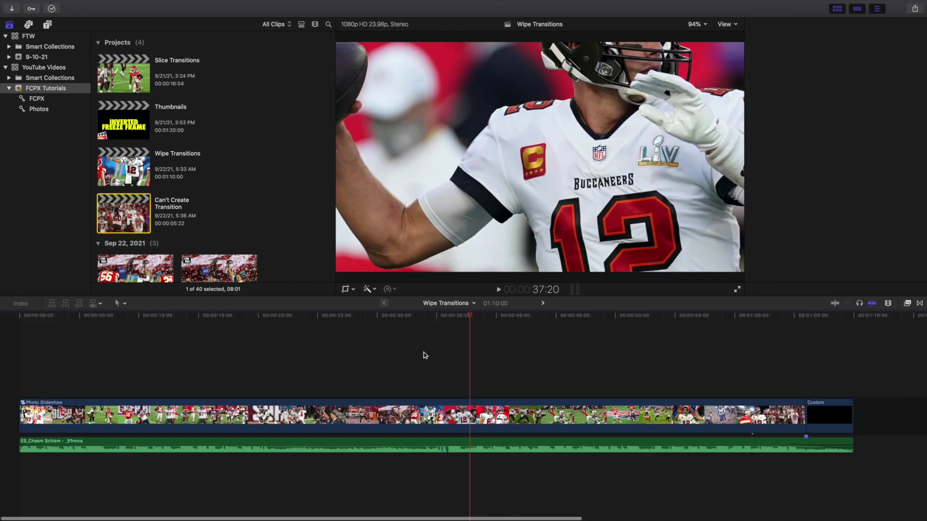
{"action": "double_click", "coordinate": [123, 212]}
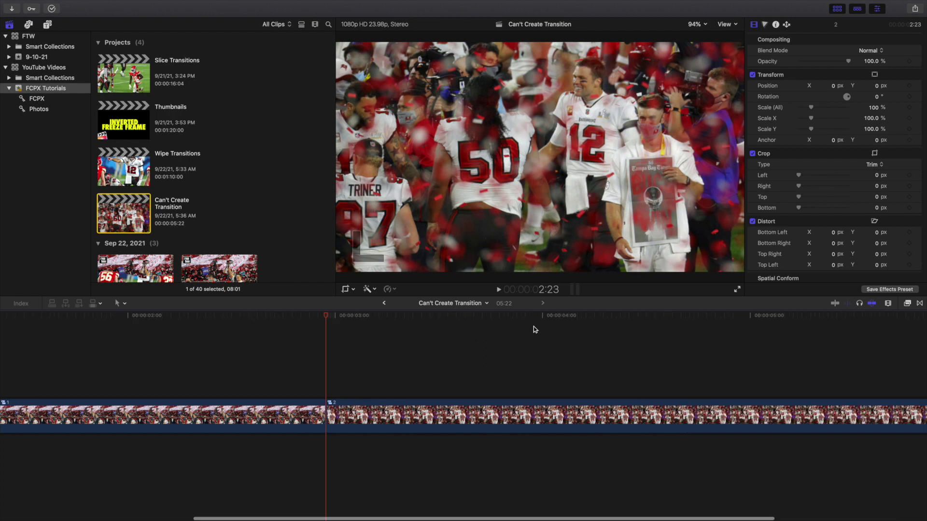
Add a Wipe transition from the Wipes category at the cut between compound clips 1 and 2, and hide the transitions browser
{"action": "left_click", "coordinate": [283, 374]}
{"action": "left_click", "coordinate": [920, 304]}
{"action": "scroll", "coordinate": [868, 388], "scroll_direction": "down", "scroll_amount": 1}
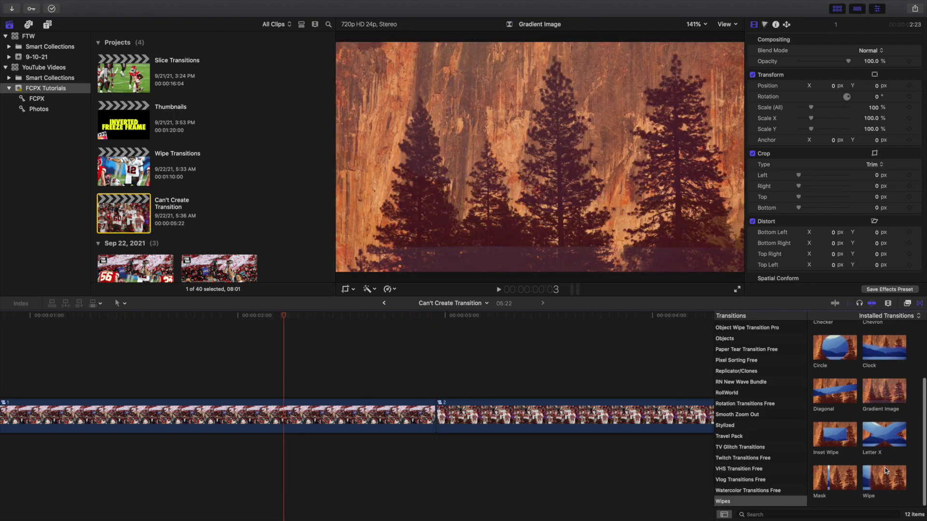
{"action": "double_click", "coordinate": [884, 477]}
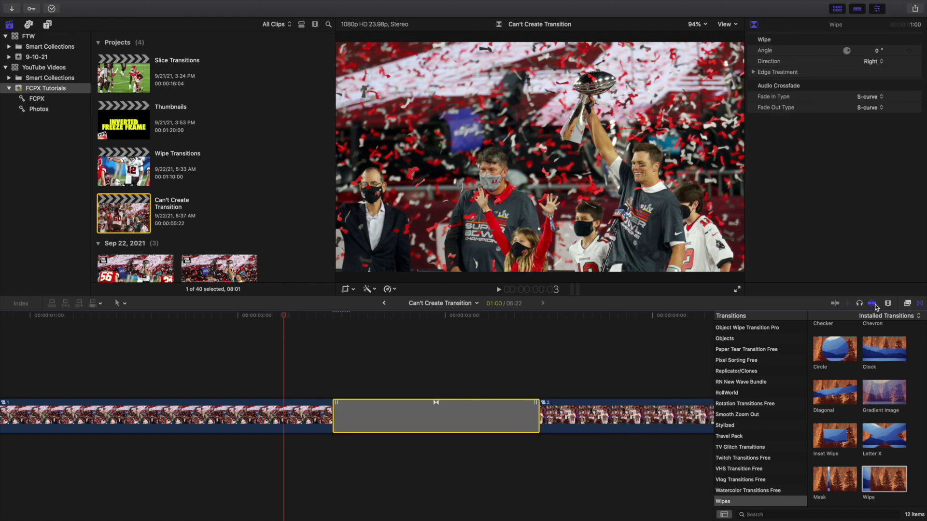
{"action": "left_click", "coordinate": [920, 304]}
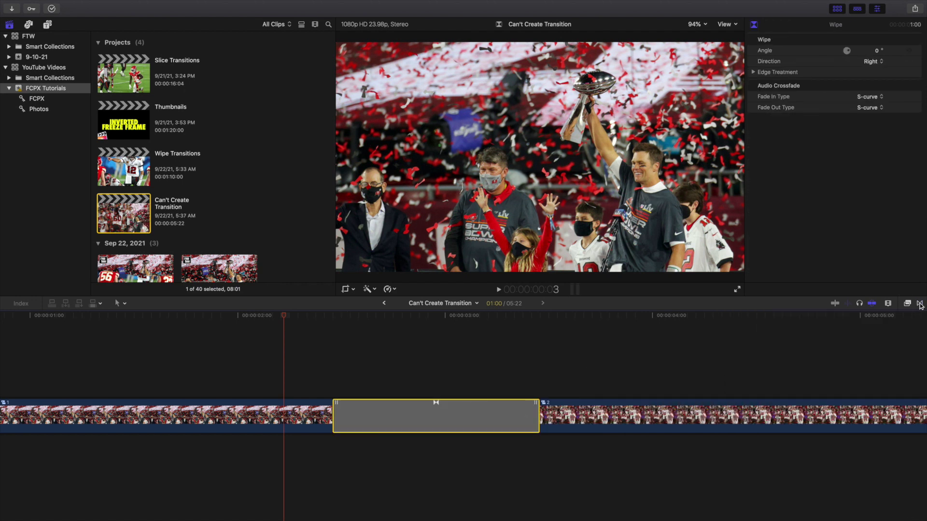
Fit the whole timeline in view and play it twice from the beginning to review the wipe between the two clips
{"action": "key", "text": "shift+z"}
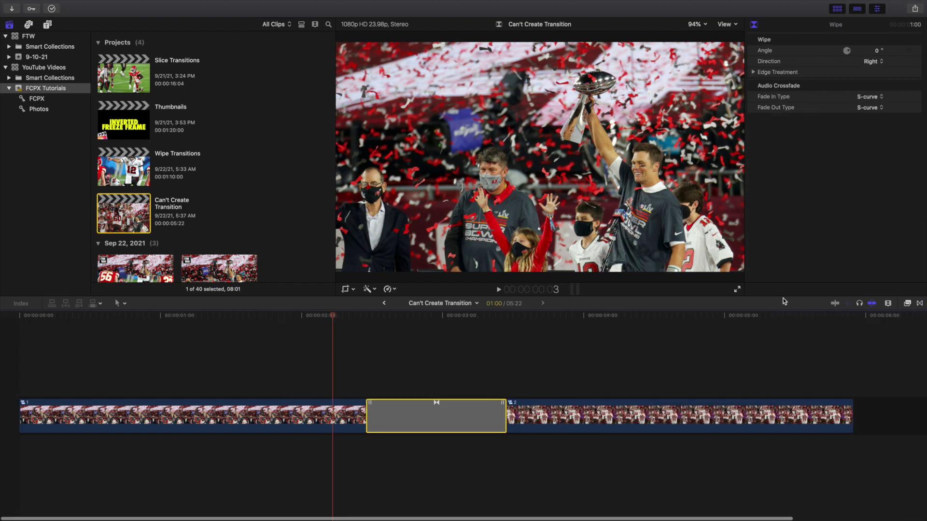
{"action": "left_click", "coordinate": [8, 359]}
{"action": "key", "text": "space"}
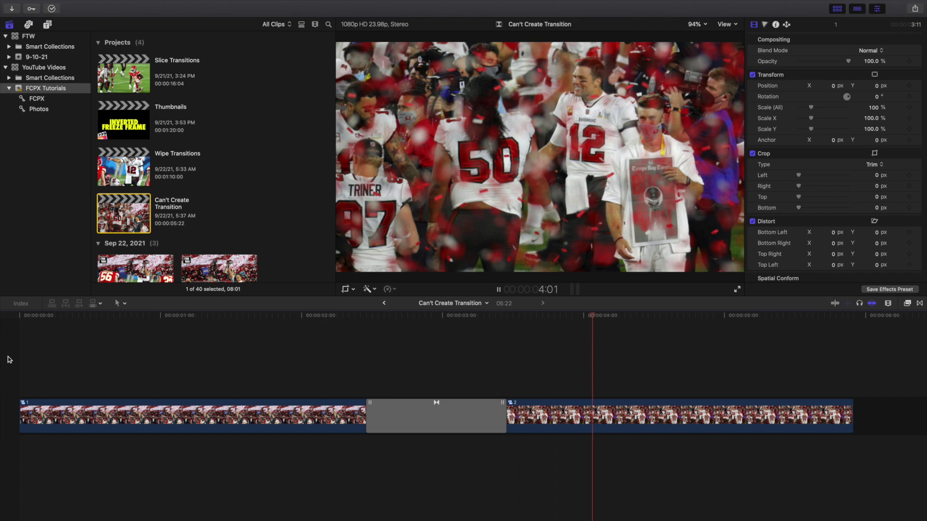
{"action": "left_click", "coordinate": [9, 360]}
{"action": "key", "text": "space"}
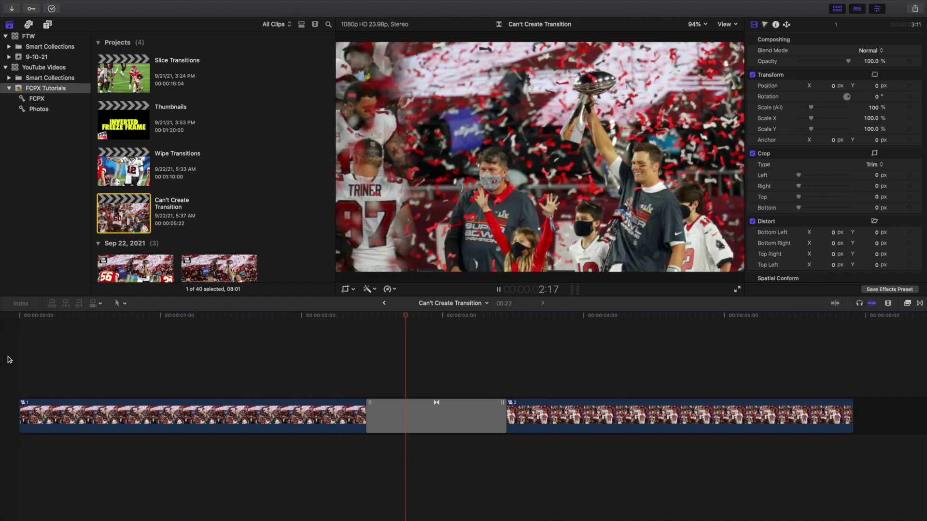
{"action": "key", "text": "space"}
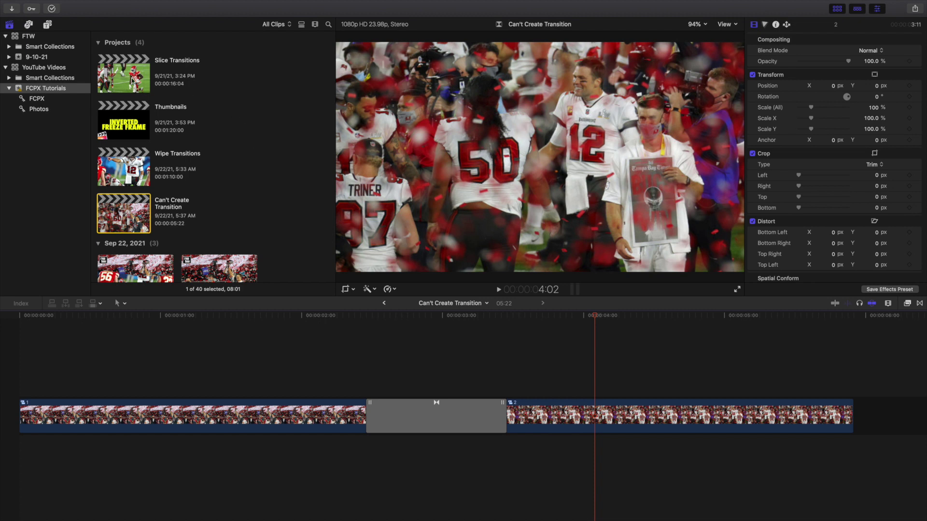
Open the Slice Transitions project and examine the first slice transition, stopping at 3:23
{"action": "double_click", "coordinate": [122, 78]}
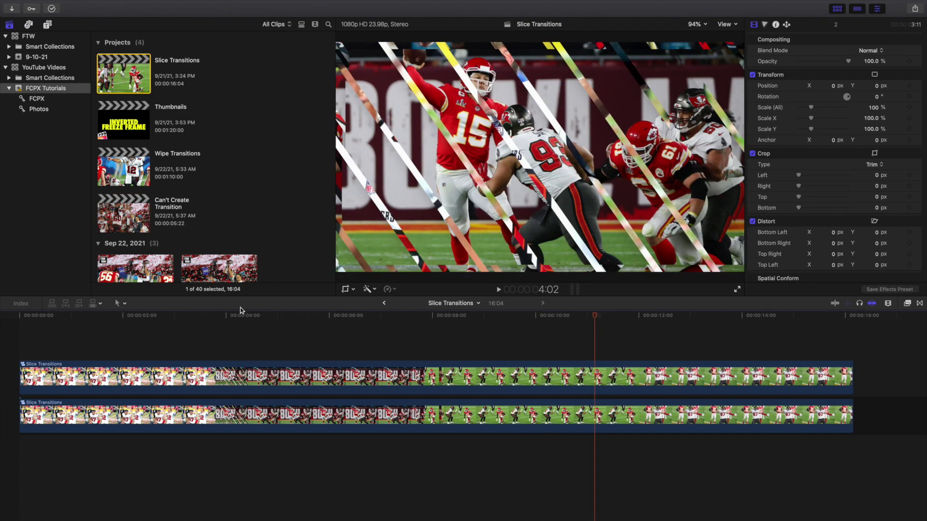
{"action": "left_click", "coordinate": [270, 350]}
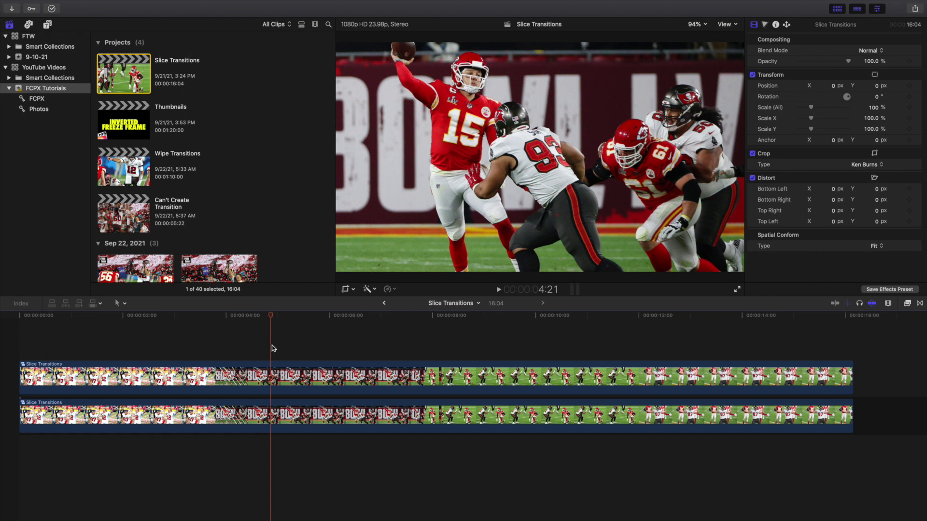
{"action": "left_click", "coordinate": [236, 349]}
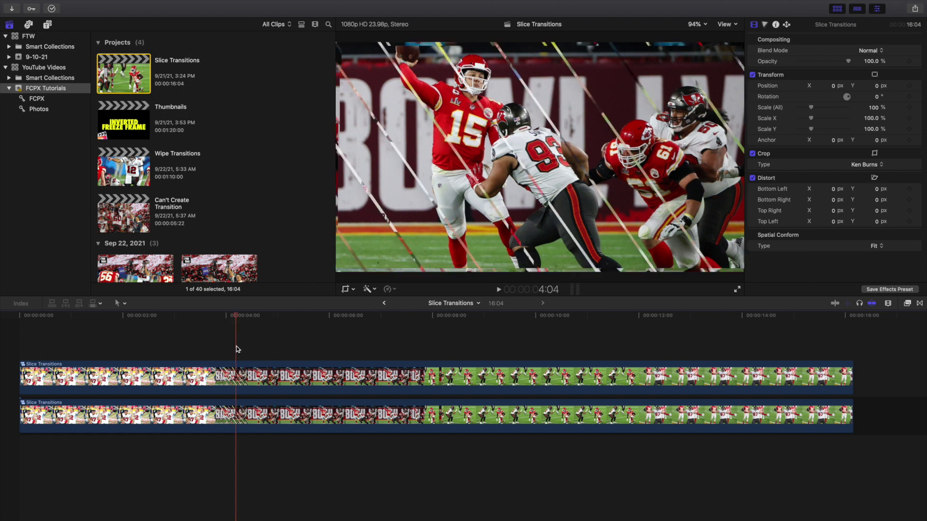
{"action": "left_click", "coordinate": [224, 357]}
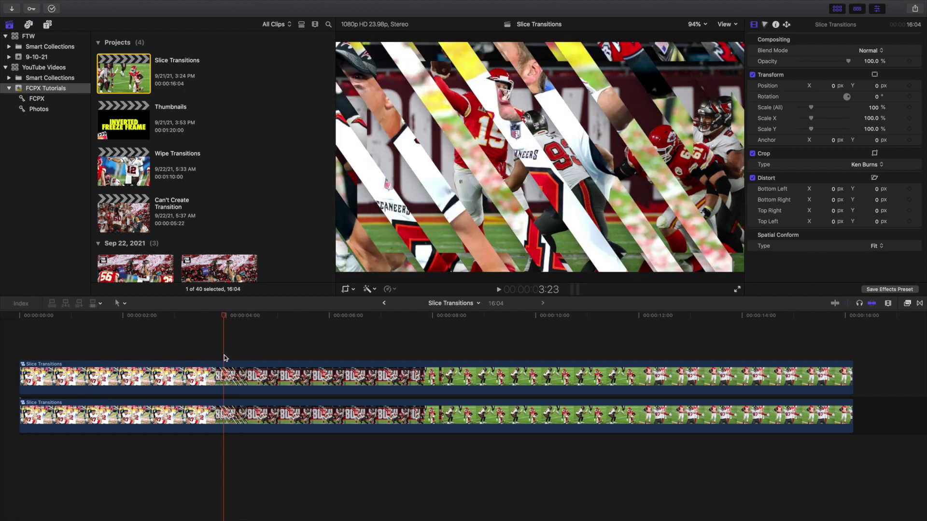
Disable the lower Slice Transitions clip to compare the picture without it, and re-enable it
{"action": "left_click", "coordinate": [220, 408]}
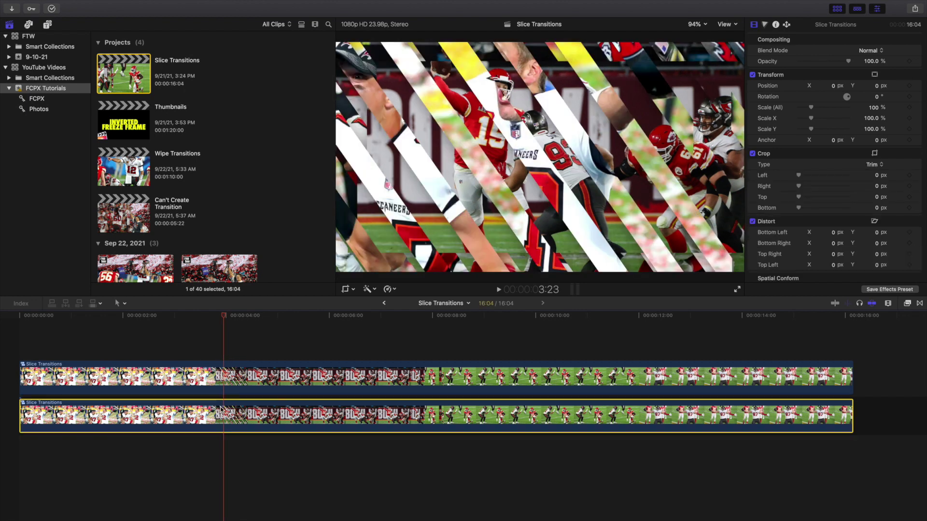
{"action": "key", "text": "v"}
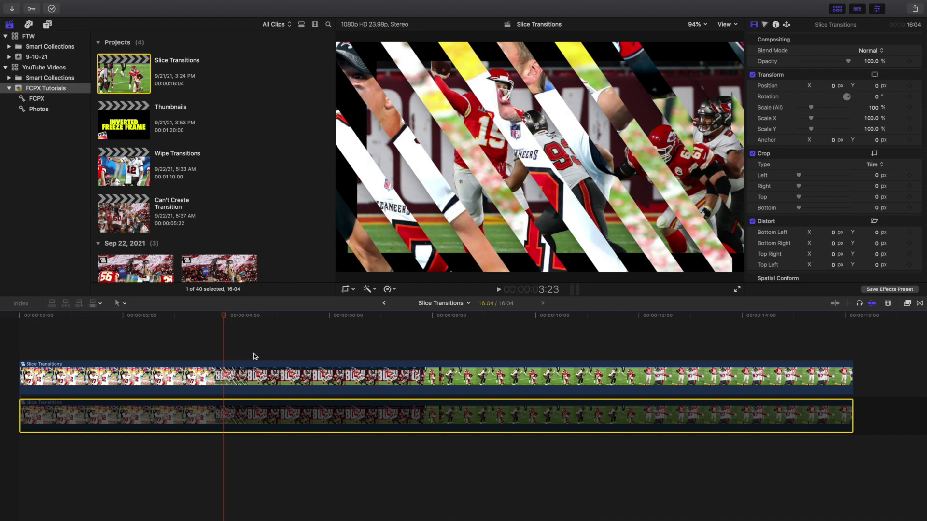
{"action": "key", "text": "v"}
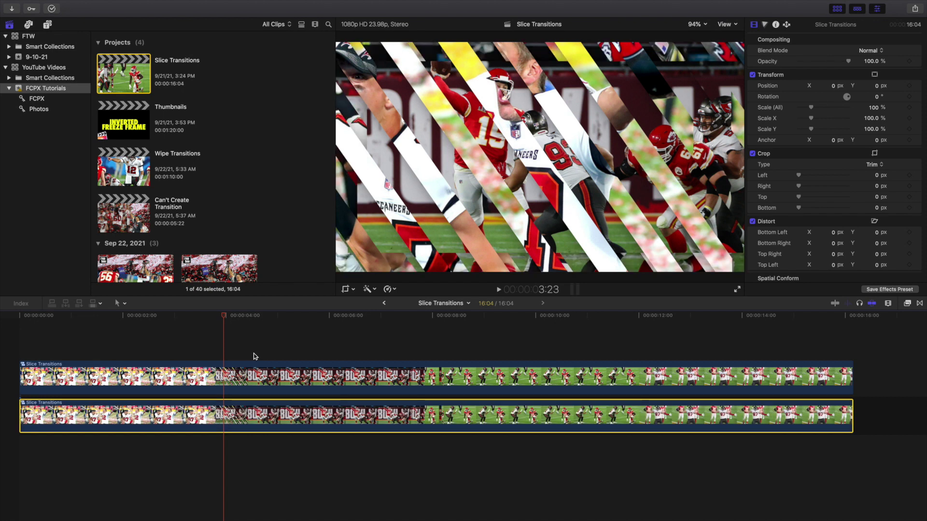
Disable the upper Slice Transitions clip, look at the photos and transitions inside the lower compound clip, and return to the project
{"action": "left_click", "coordinate": [232, 374]}
{"action": "key", "text": "v"}
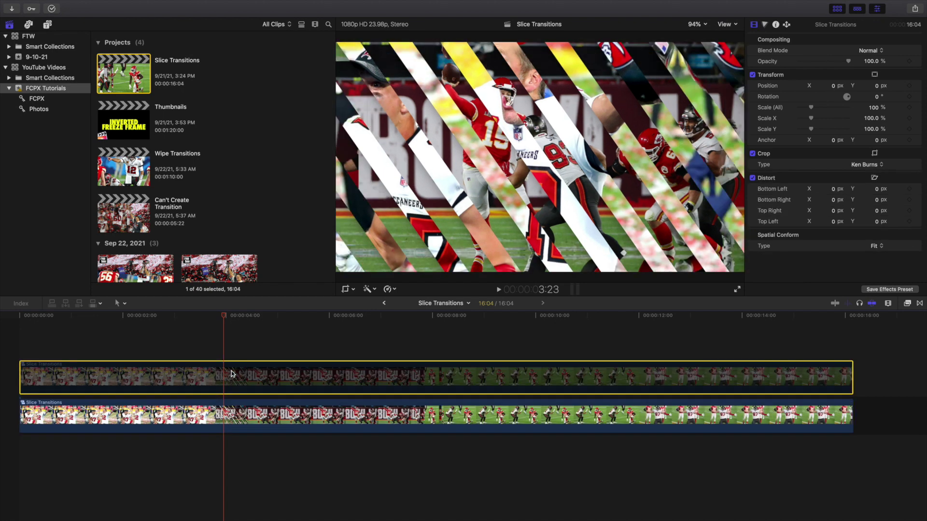
{"action": "double_click", "coordinate": [261, 416]}
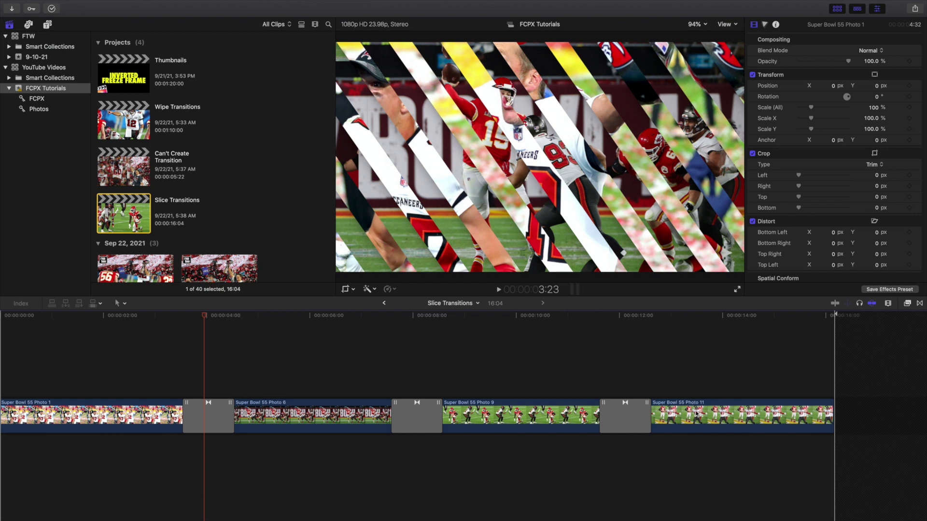
{"action": "left_click", "coordinate": [384, 303]}
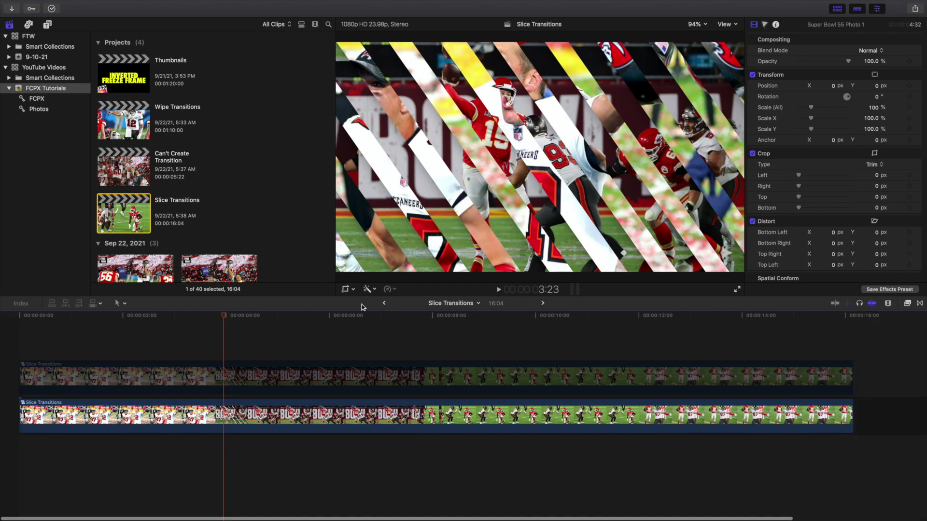
Play the lower Slice Transitions clip on its own from just before 3:16, replaying the first slice transition several times
{"action": "left_click", "coordinate": [13, 343]}
{"action": "key", "text": "space"}
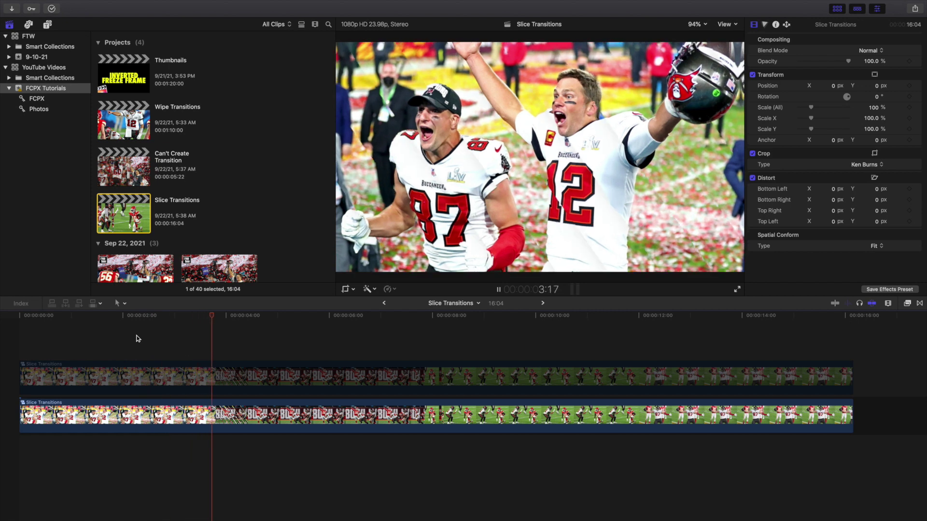
{"action": "left_click", "coordinate": [200, 339]}
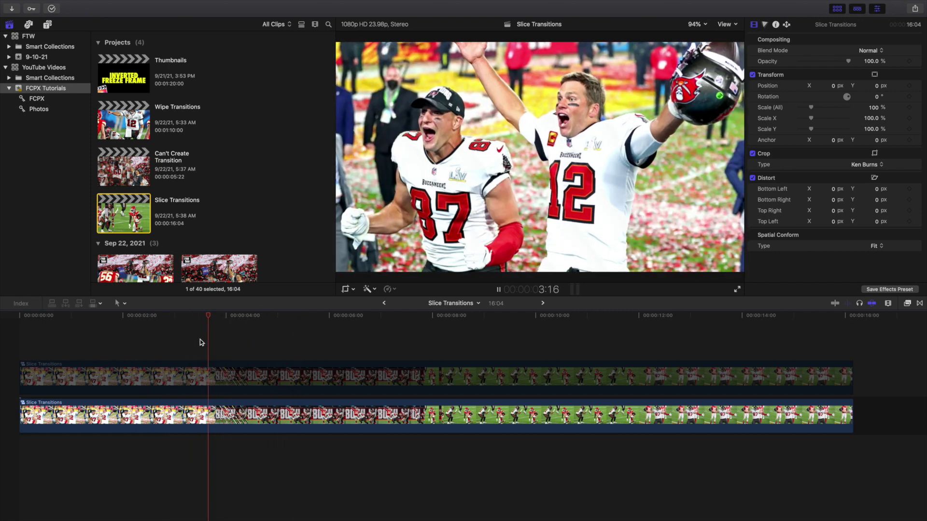
{"action": "left_click", "coordinate": [200, 340]}
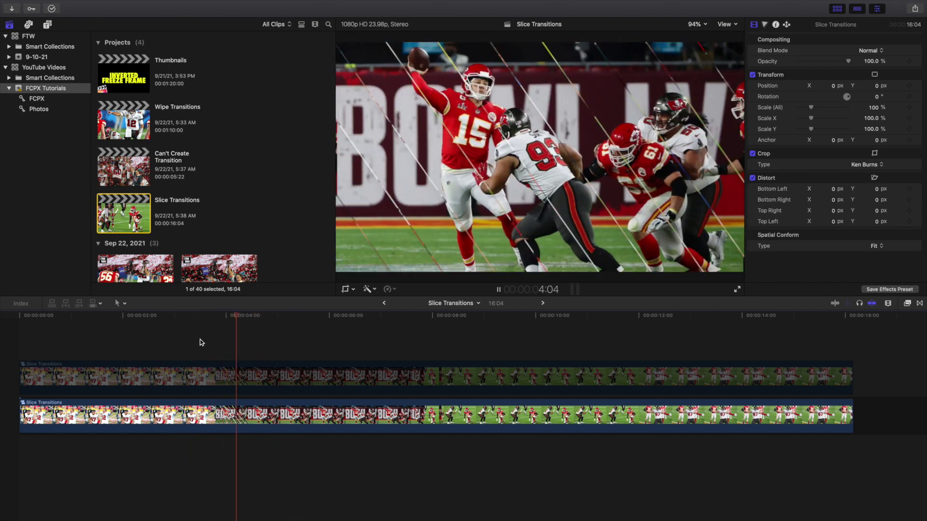
{"action": "left_click", "coordinate": [200, 339]}
{"action": "key", "text": "space"}
Disable the lower Slice Transitions clip, enable the upper one, and play it through the first slice transition
{"action": "left_click", "coordinate": [242, 413]}
{"action": "key", "text": "v"}
{"action": "left_click", "coordinate": [231, 374]}
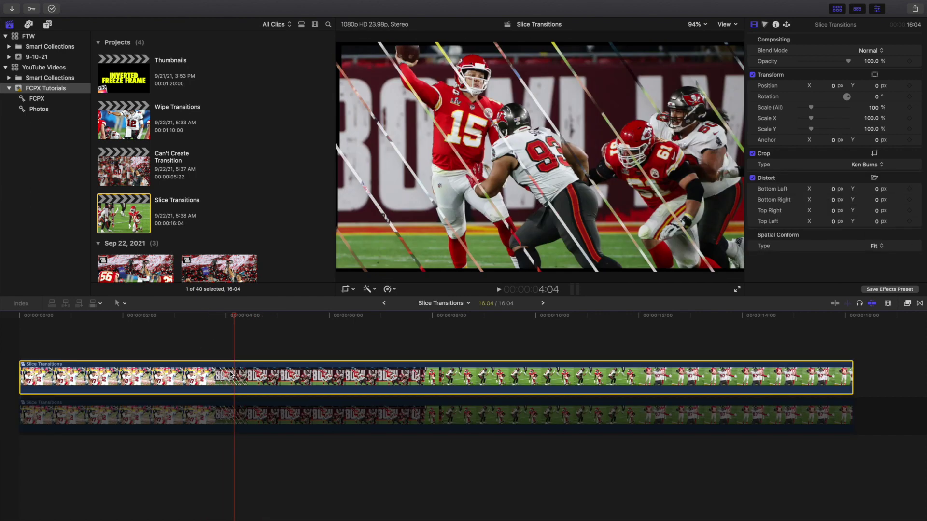
{"action": "left_click", "coordinate": [172, 346]}
{"action": "key", "text": "space"}
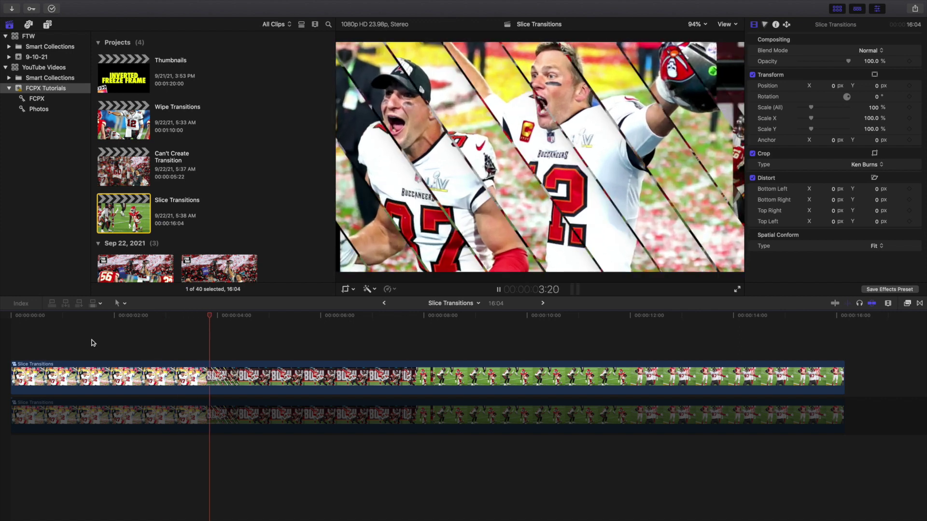
{"action": "key", "text": "space"}
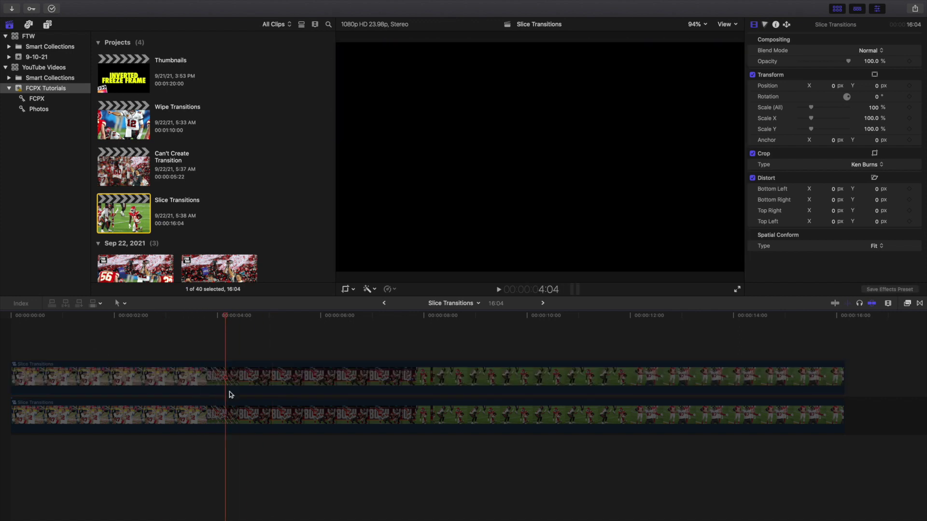
Enable both stacked Slice Transitions clips so the two layers play together
{"action": "left_click_drag", "start_coordinate": [245, 355], "coordinate": [263, 419]}
{"action": "left_click", "coordinate": [228, 352]}
{"action": "left_click", "coordinate": [228, 391]}
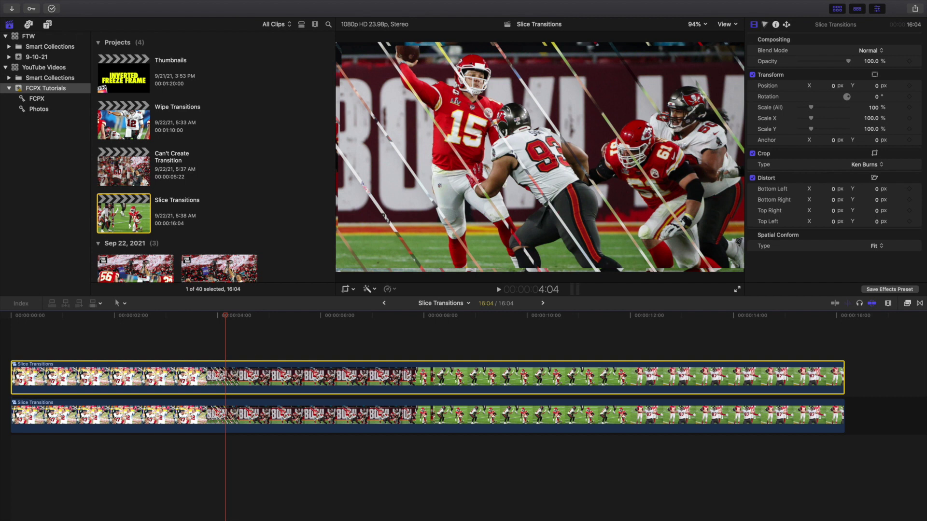
{"action": "left_click", "coordinate": [216, 357]}
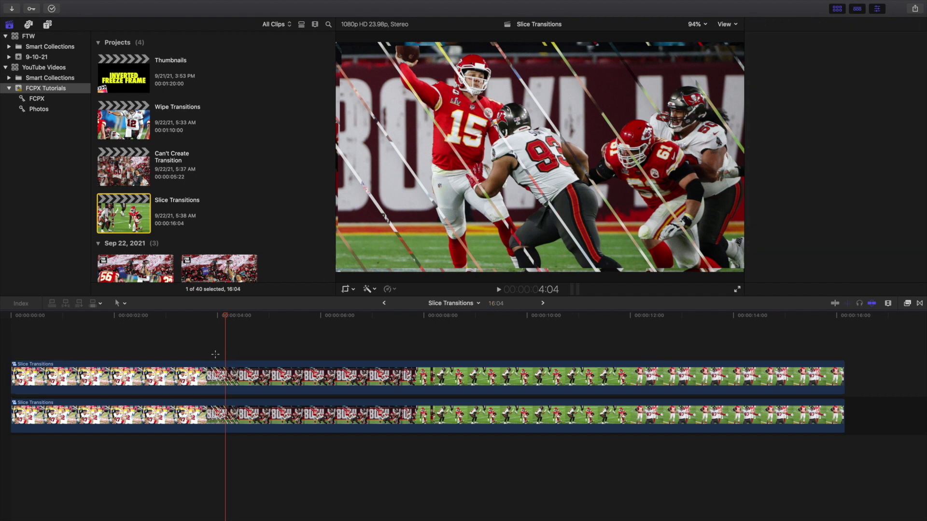
Compare the picture at 3:22 with the lower Slice Transitions clip disabled, and re-enable the clip
{"action": "left_click", "coordinate": [218, 418]}
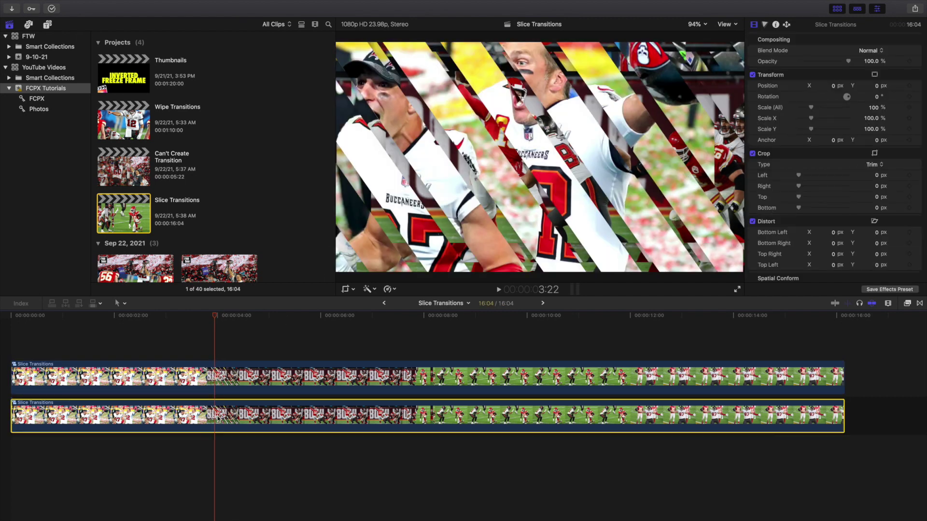
{"action": "key", "text": "v"}
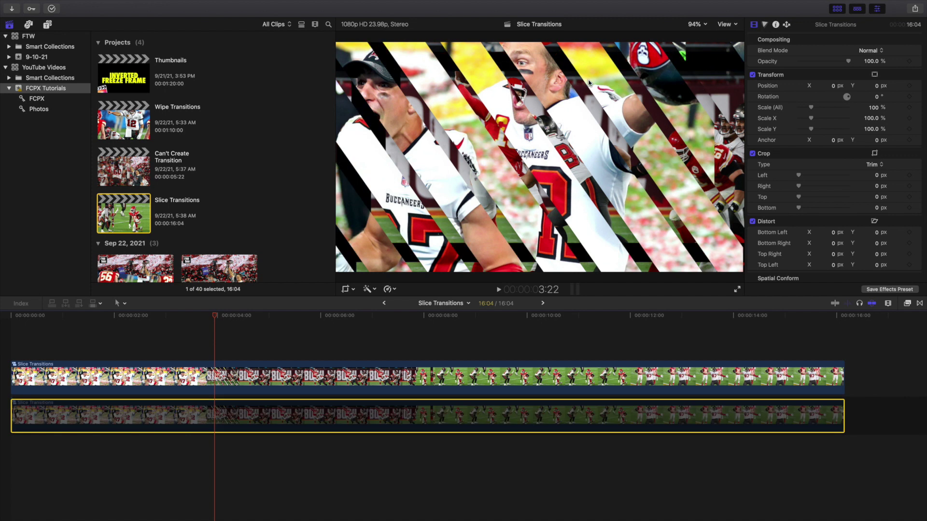
{"action": "key", "text": "v"}
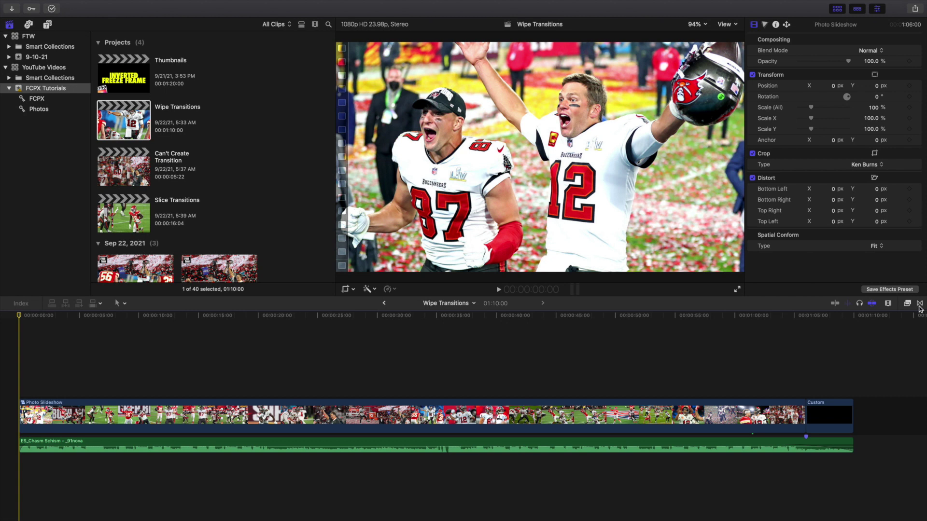
Browse the Wipes category of the installed transitions, preview the Circle wipe, and close the transitions browser
{"action": "left_click", "coordinate": [920, 304]}
{"action": "left_click", "coordinate": [748, 502]}
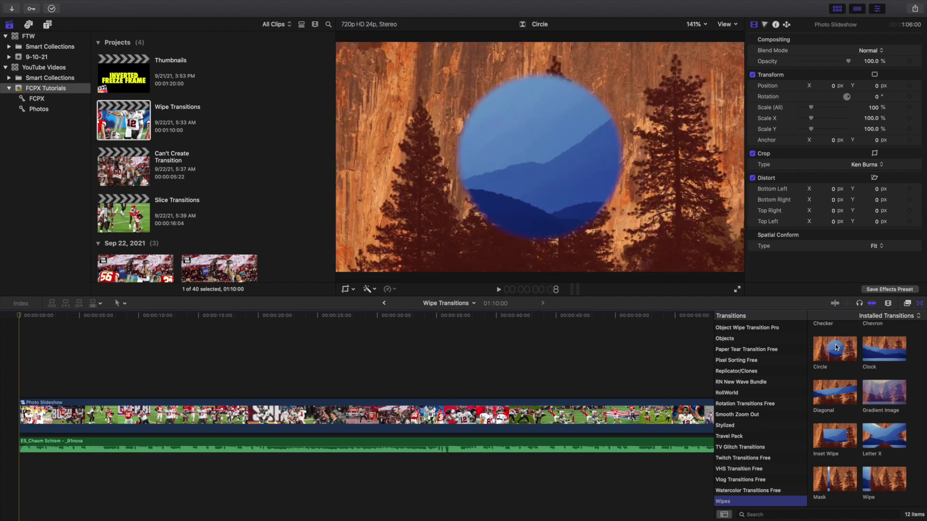
{"action": "left_click", "coordinate": [868, 305]}
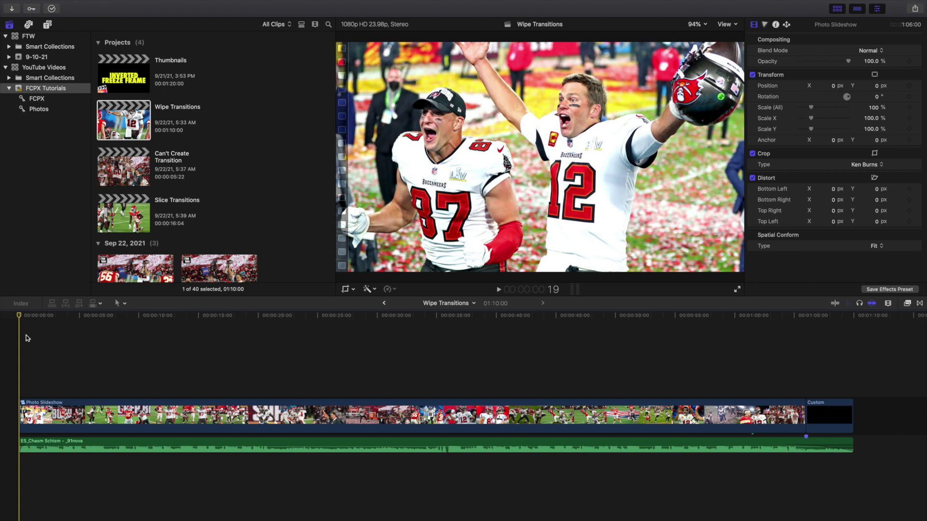
Play the Wipe Transitions project from the beginning to review the photo slideshow
{"action": "key", "text": "space"}
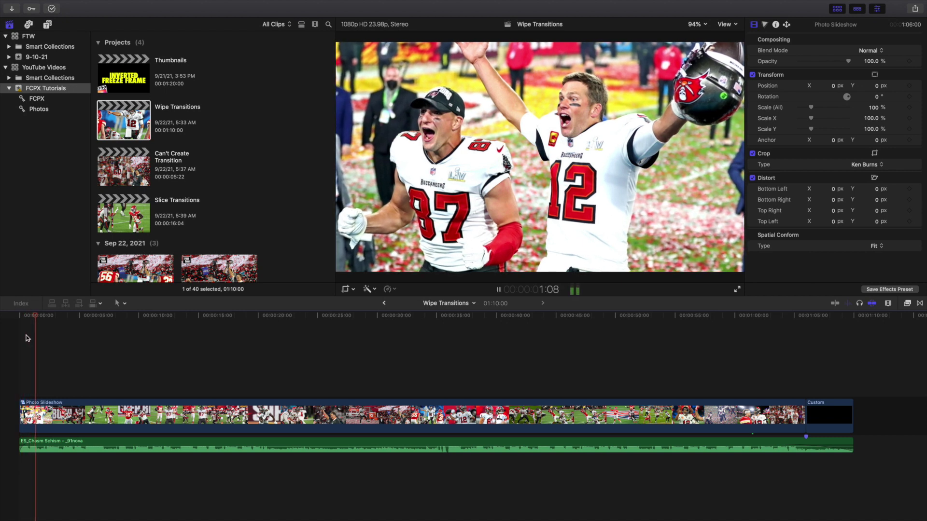